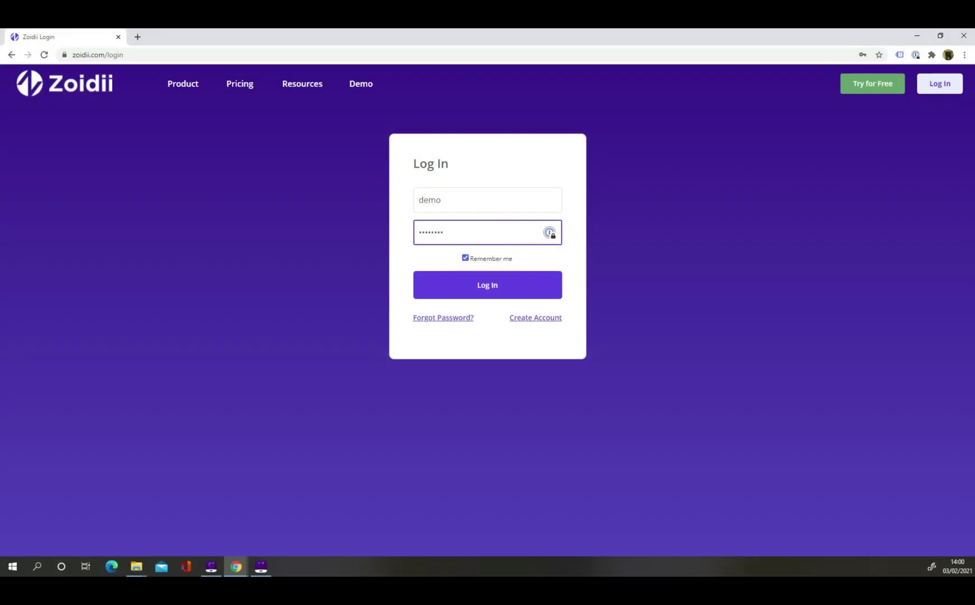
Sign in to the demo account and scroll through the recent activity notifications
click(487, 286)
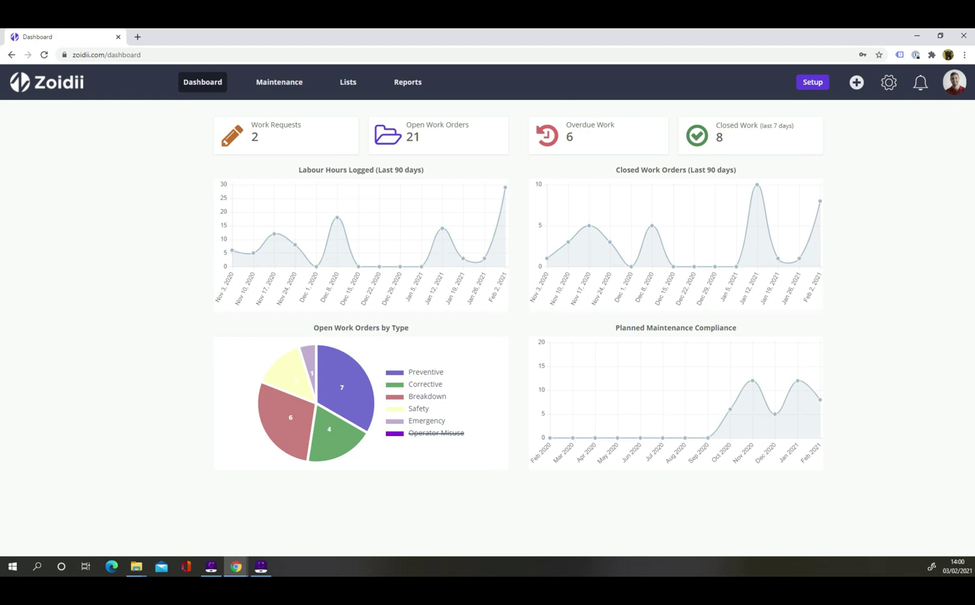
click(921, 83)
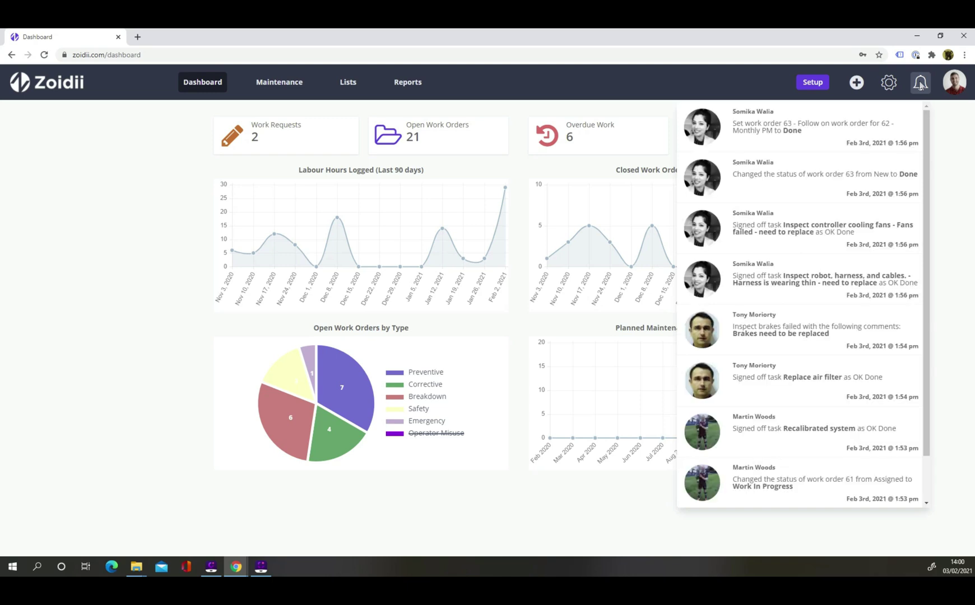
scroll(856, 223, down, 5)
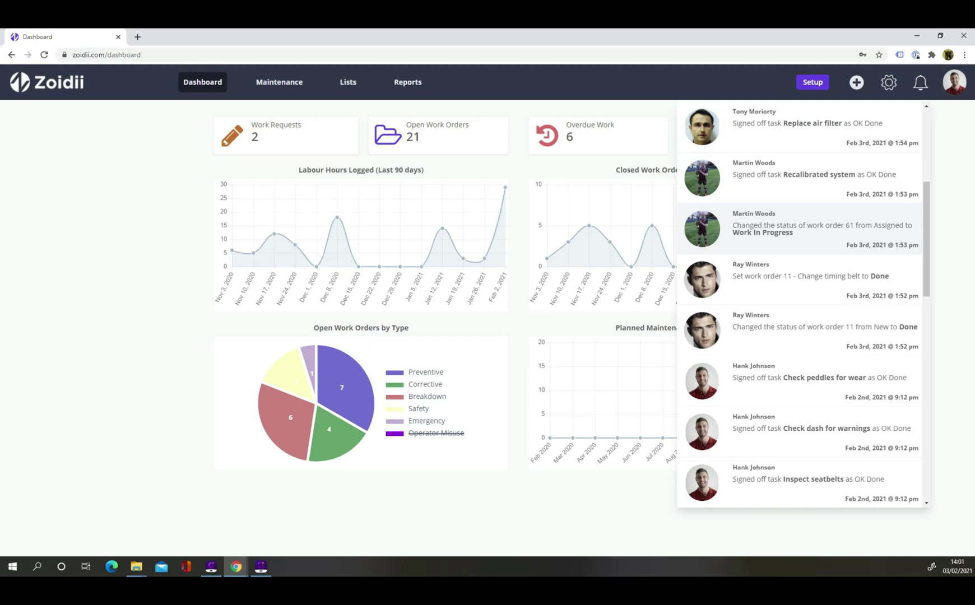
Go to Maintenance > Work Orders and bookmark work orders 36, 58 and 61
click(280, 82)
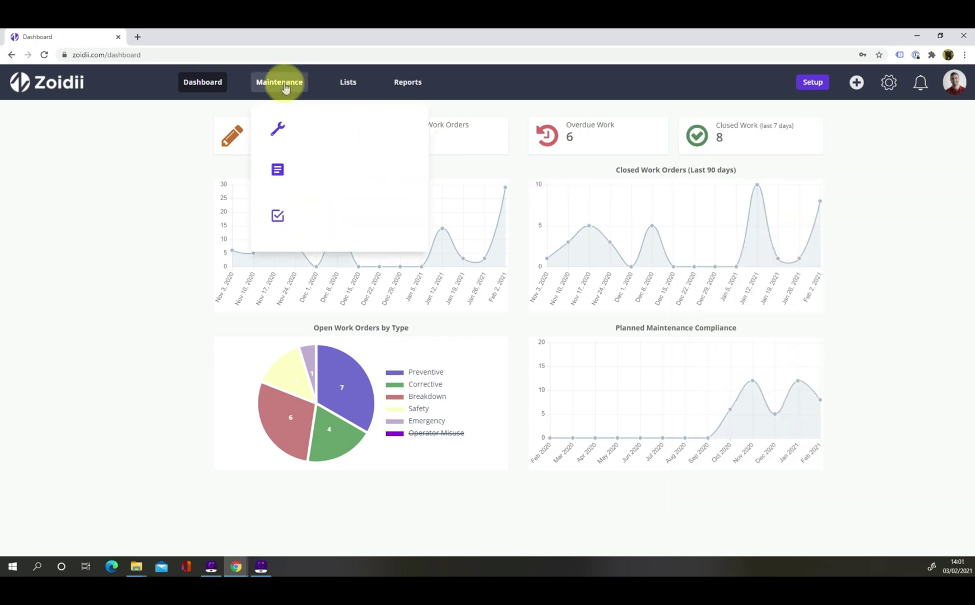
click(299, 125)
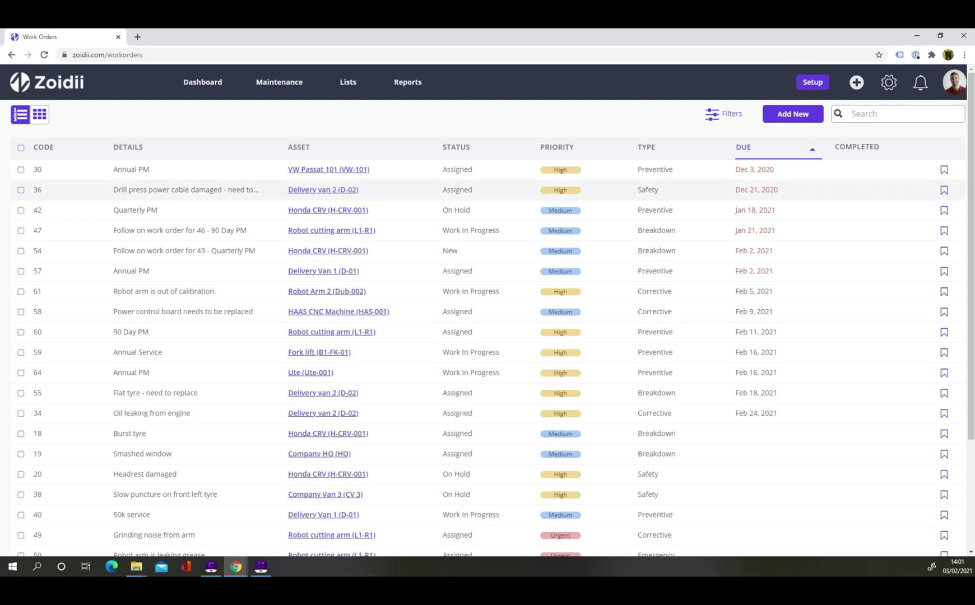
click(945, 190)
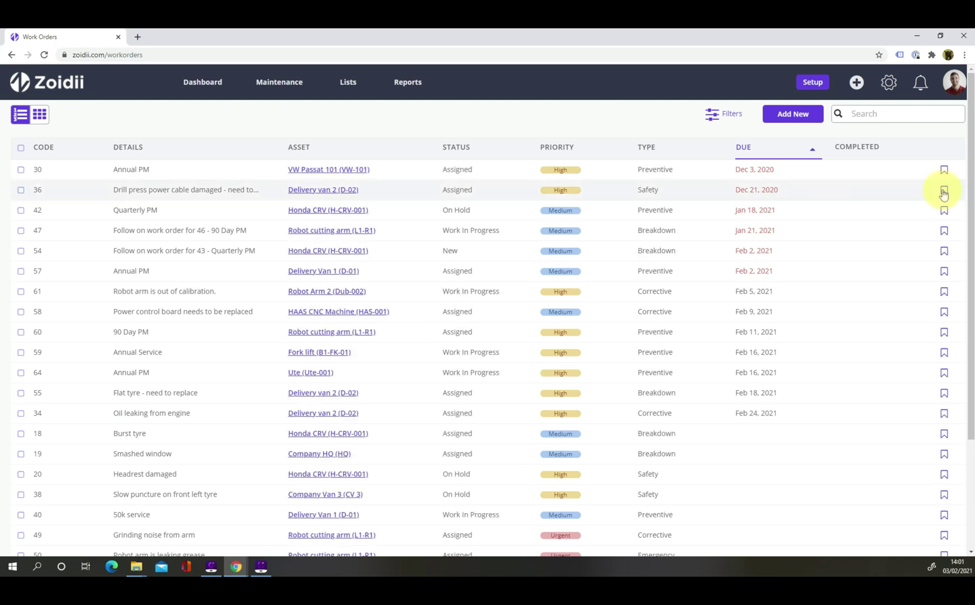
click(945, 314)
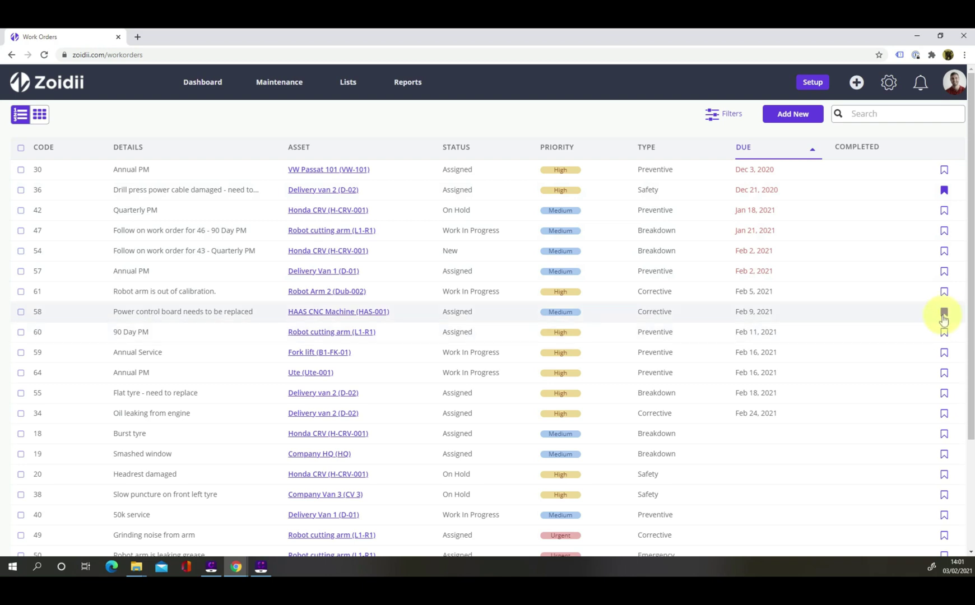
click(945, 292)
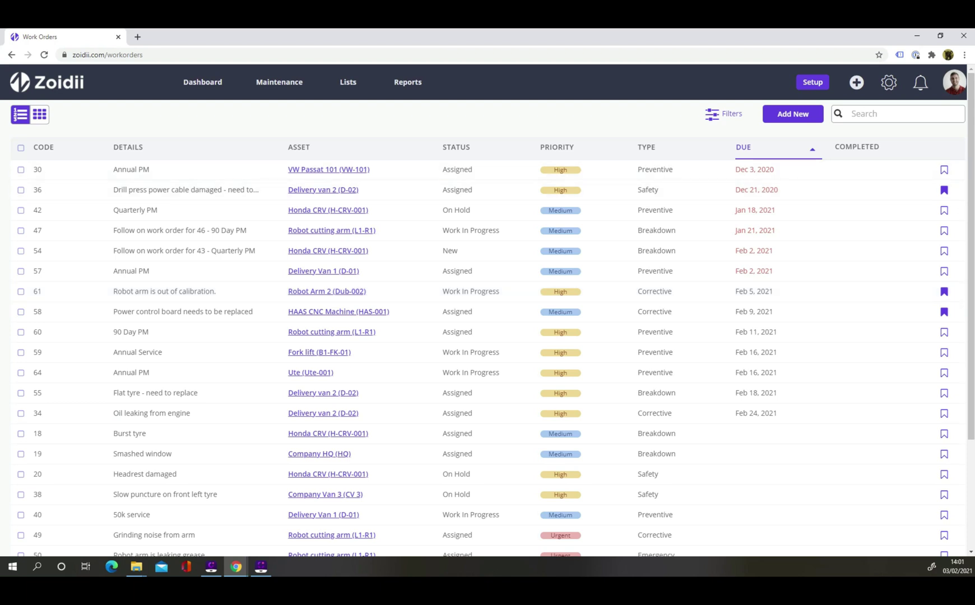
Filter the work orders list to High and Urgent priority
click(723, 114)
click(530, 151)
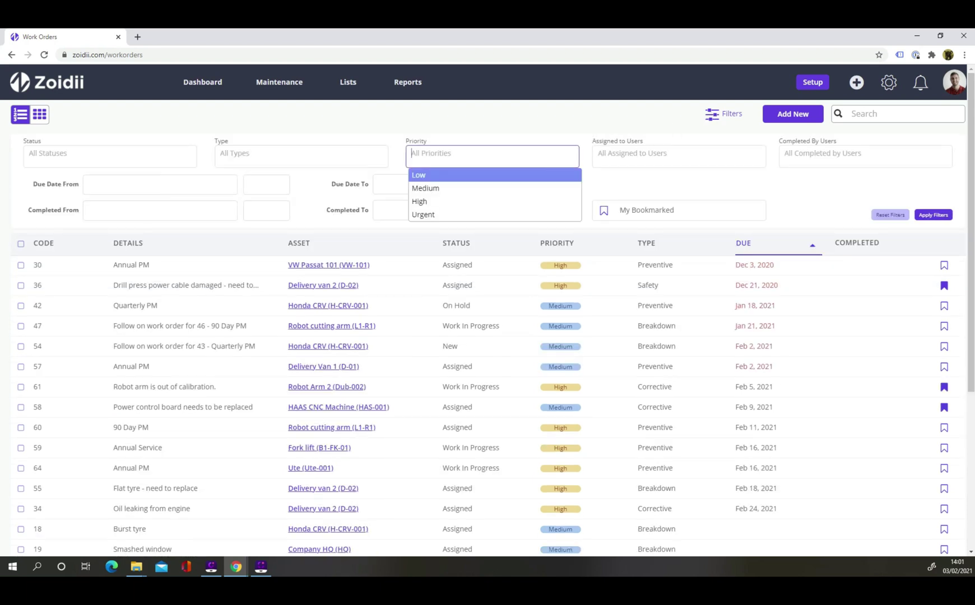
click(481, 201)
click(497, 157)
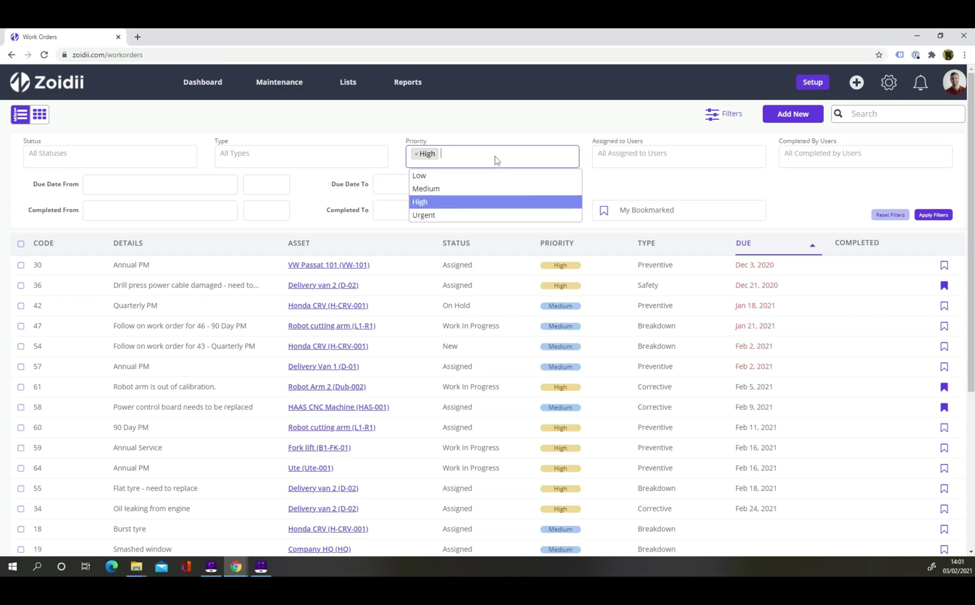
click(497, 215)
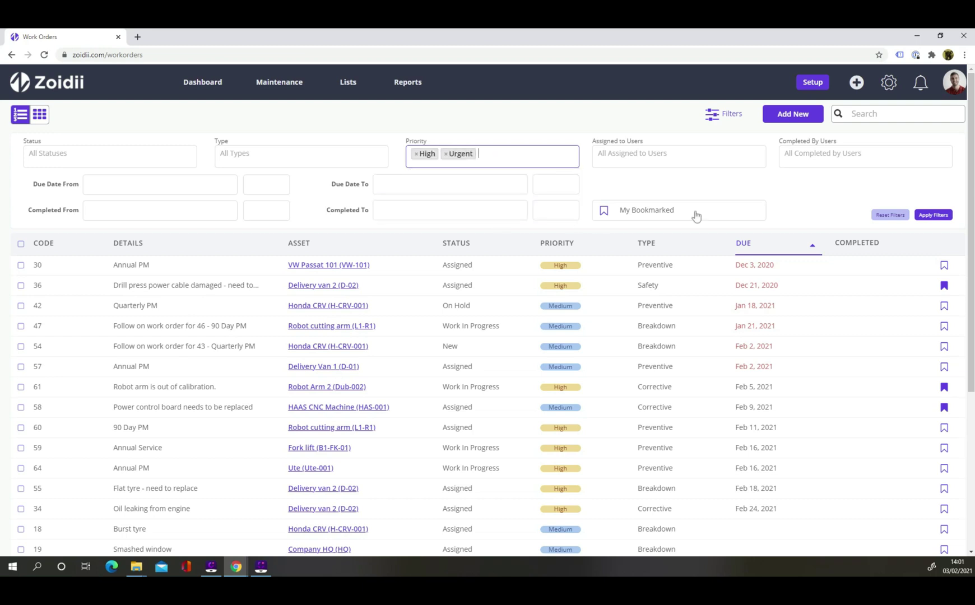
click(941, 216)
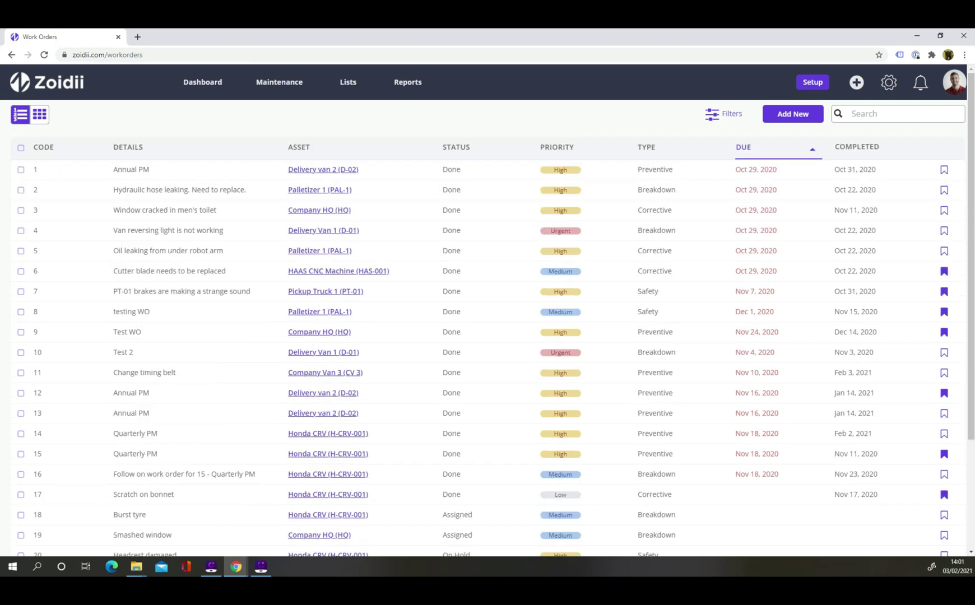
In board view, drag 'Belt is broken' into Assigned and assign it to the matching technician
click(38, 119)
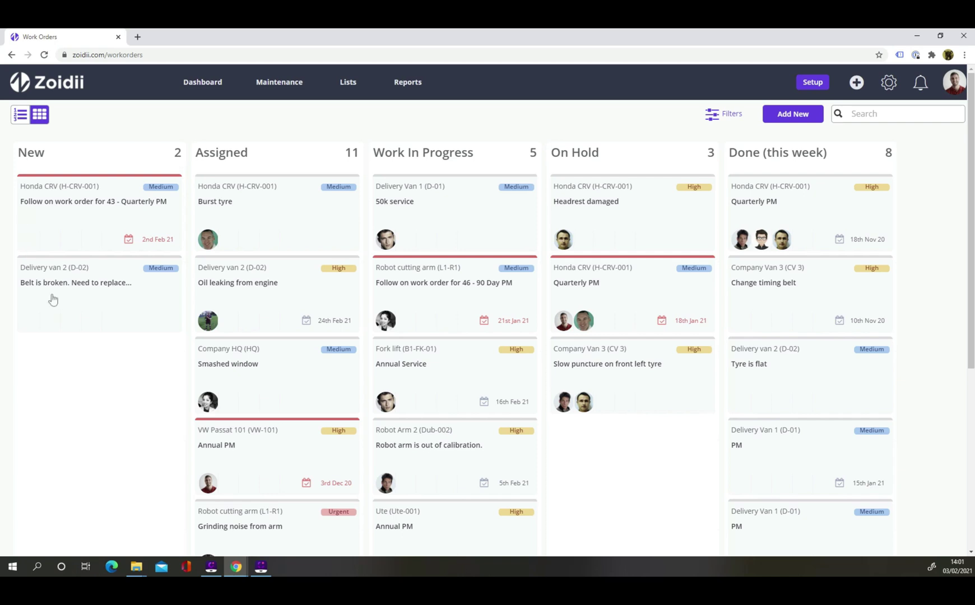
drag(50, 298, 194, 295)
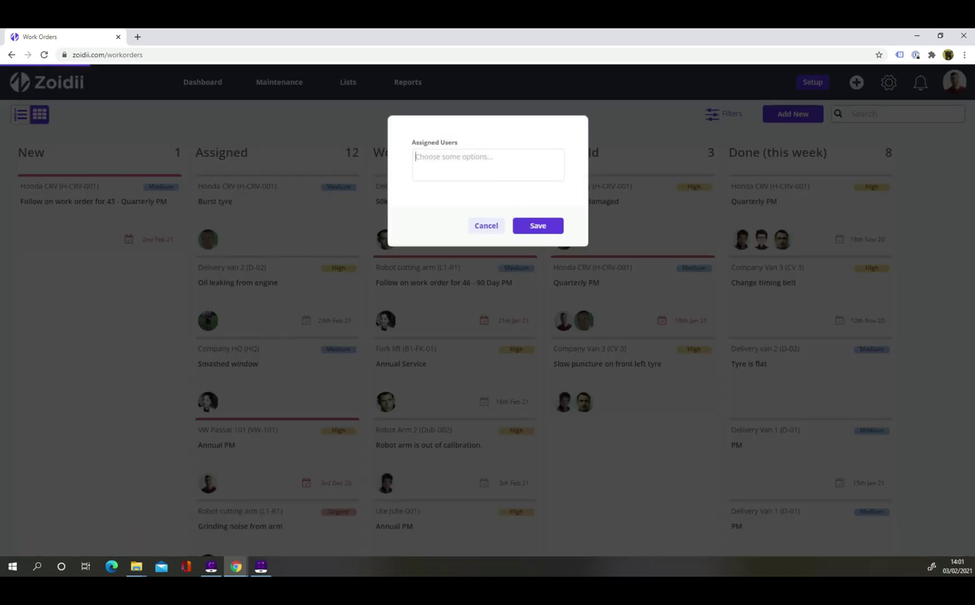
text(ray)
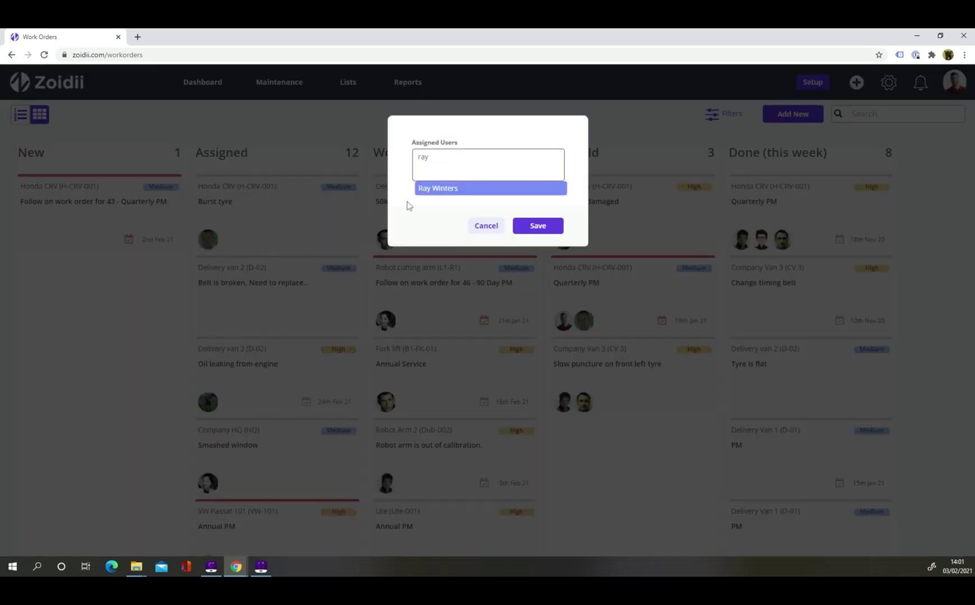
click(433, 190)
click(536, 227)
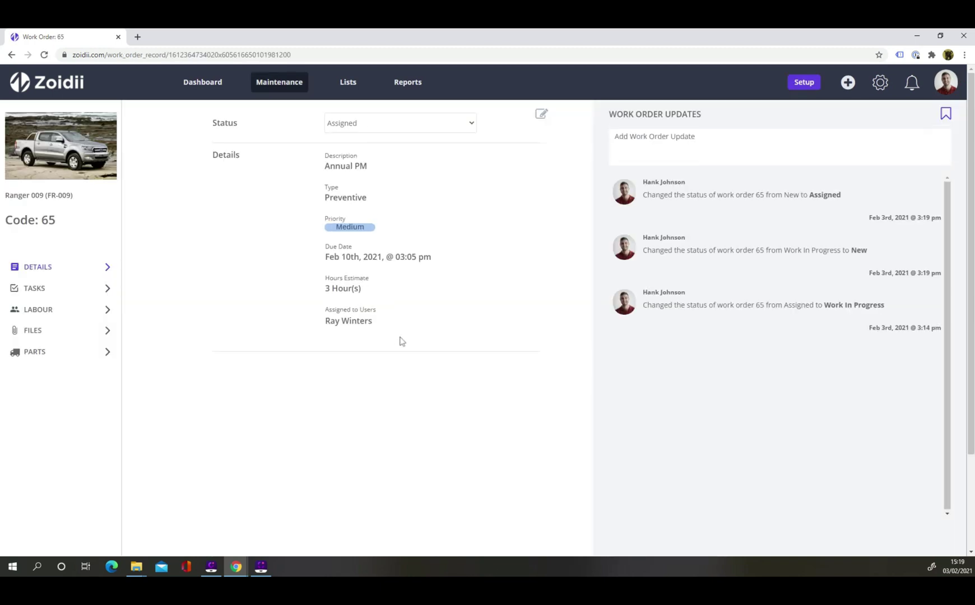
Change work order 65's status to Work In Progress
click(453, 124)
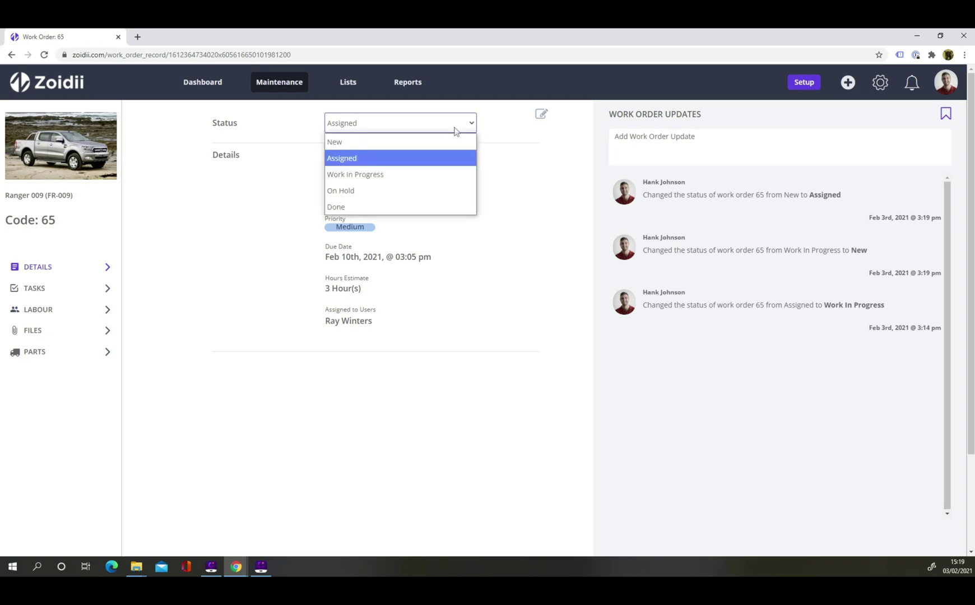
click(443, 174)
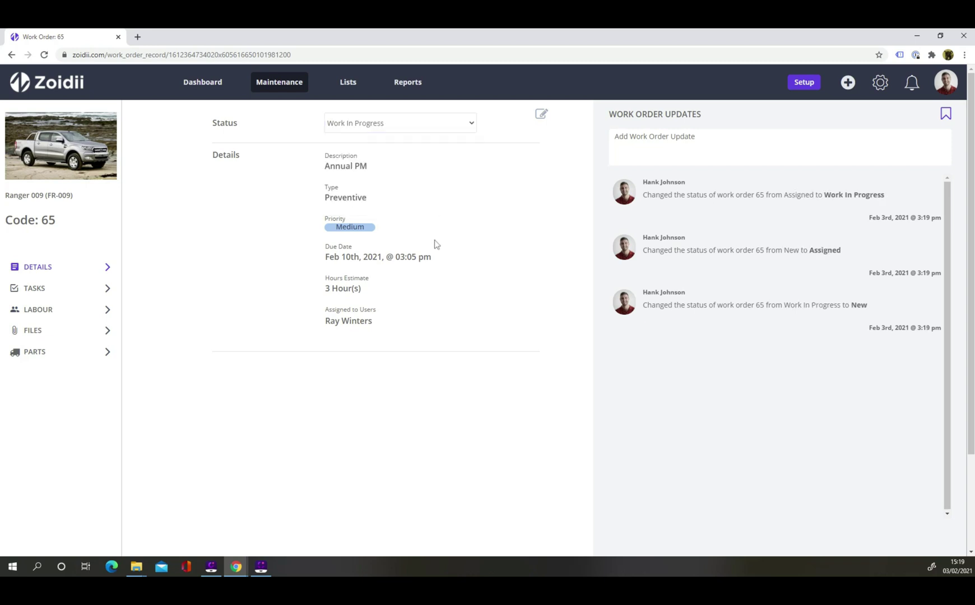
Pass the power steering and coolant checks; fail the air filter, noting 'Air filter in bad shape so replaced it'
click(72, 297)
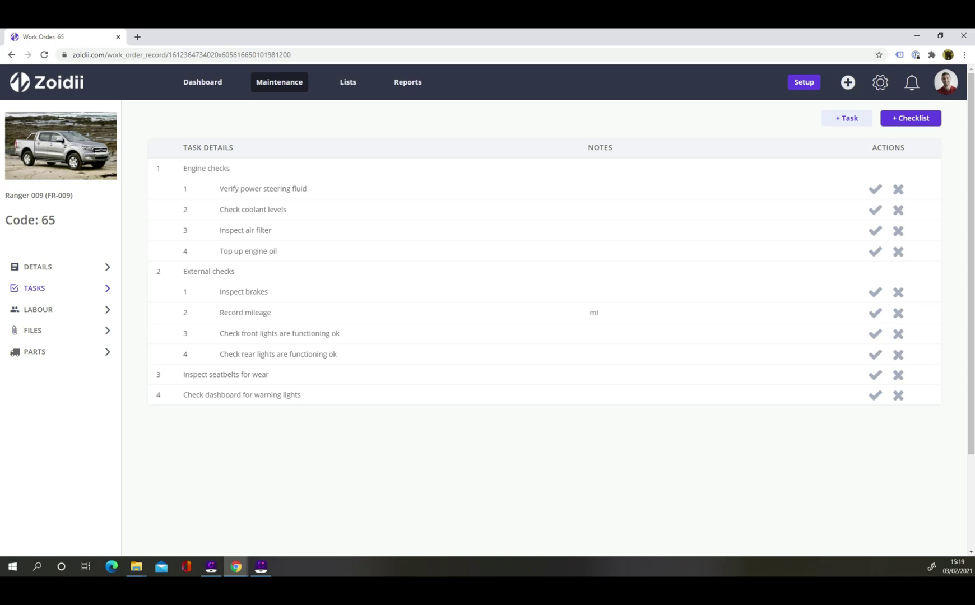
click(875, 189)
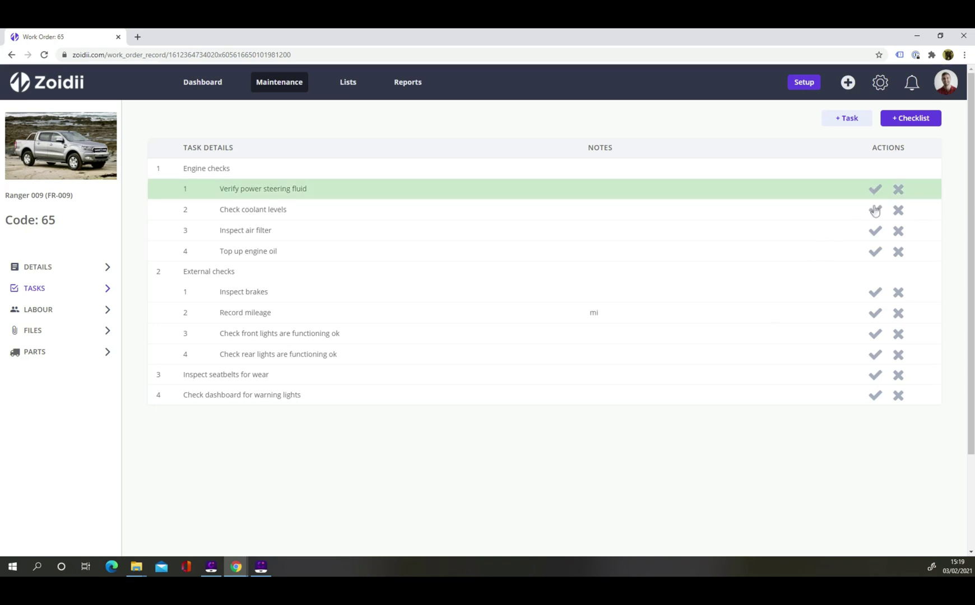
click(875, 211)
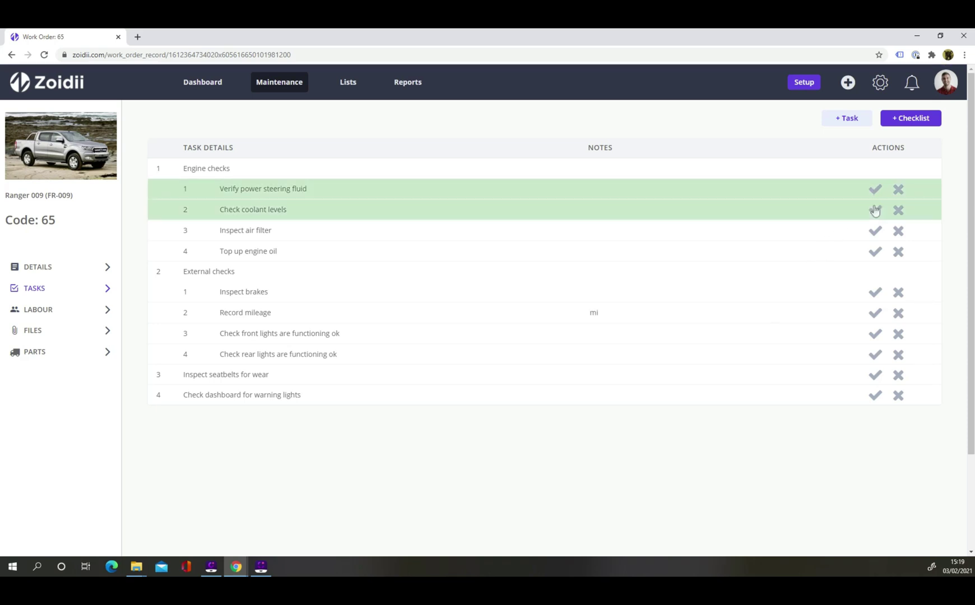
click(899, 231)
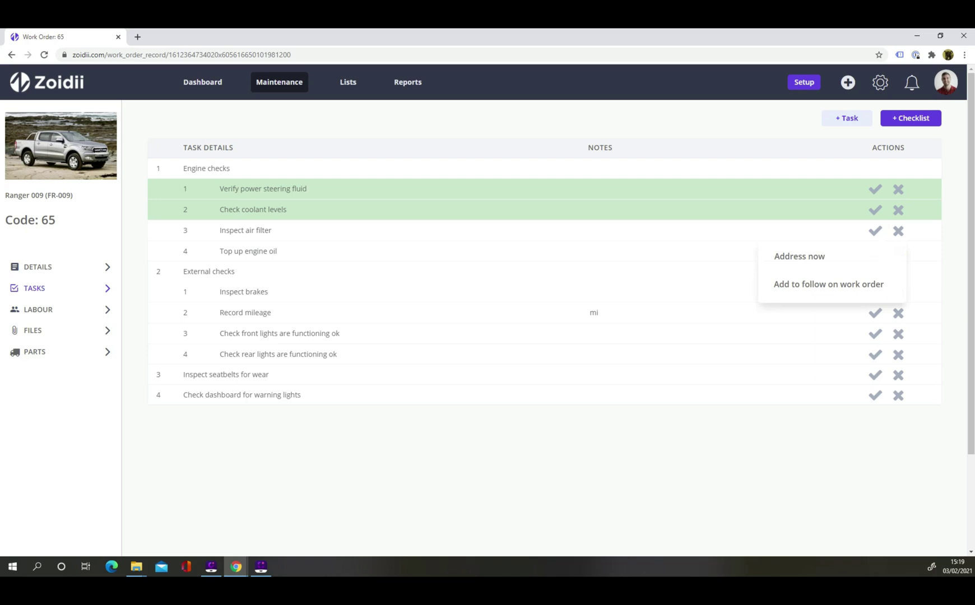
click(816, 261)
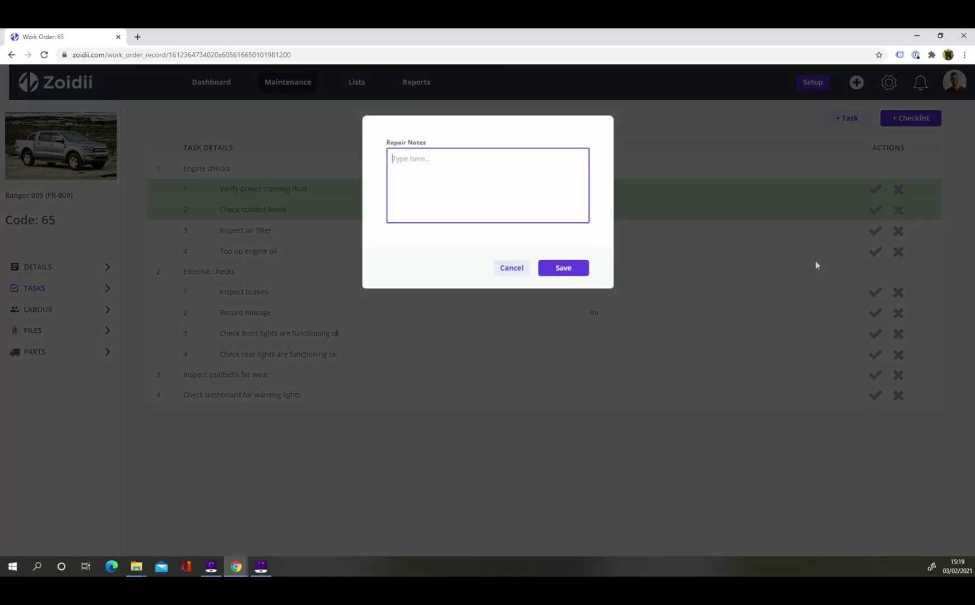
text(Air filter in bad shape so replaced it)
click(564, 268)
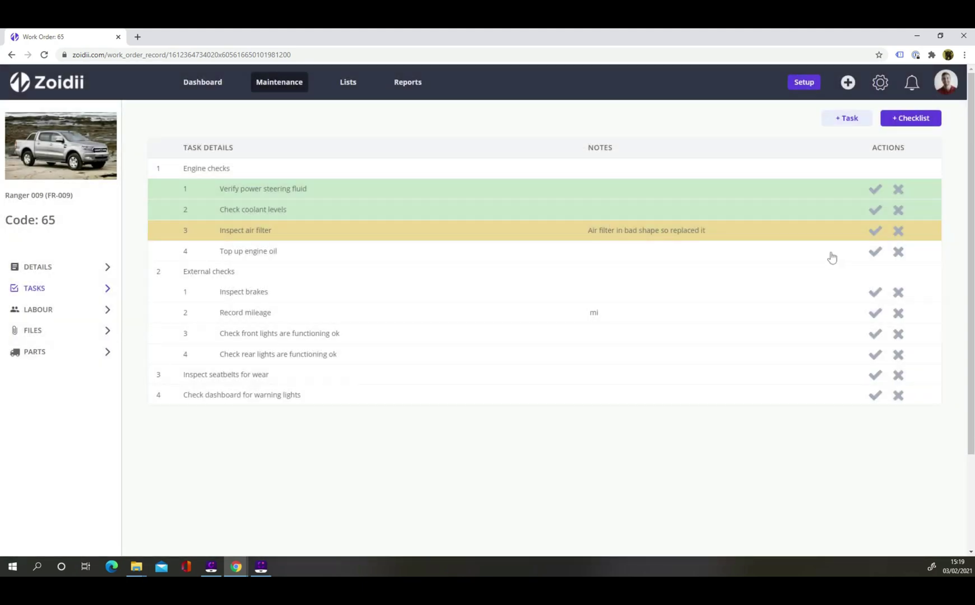
Pass the engine oil top-up; fail brakes to a follow-on order noting 'Brakes need to be replaced.'
click(874, 252)
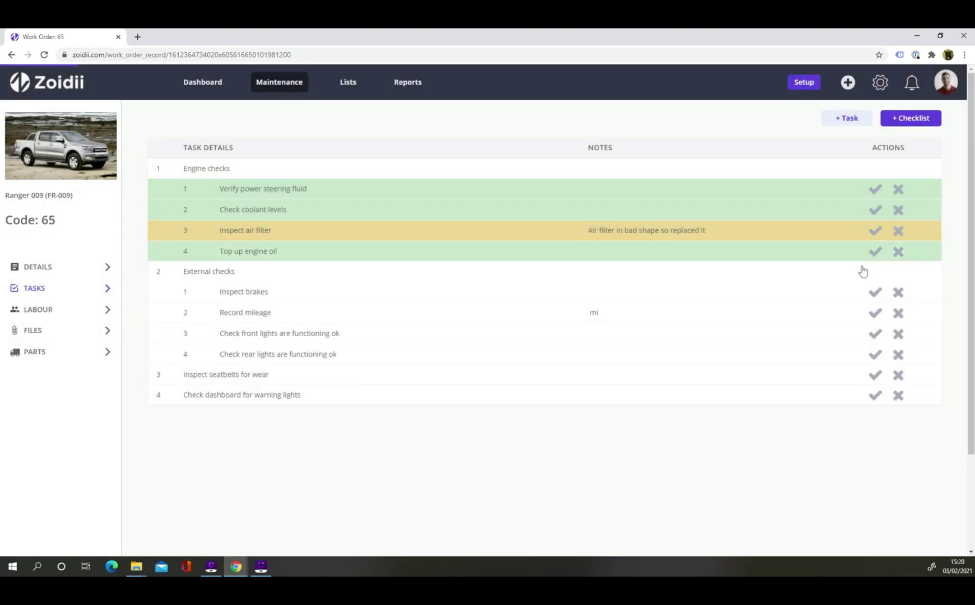
click(898, 292)
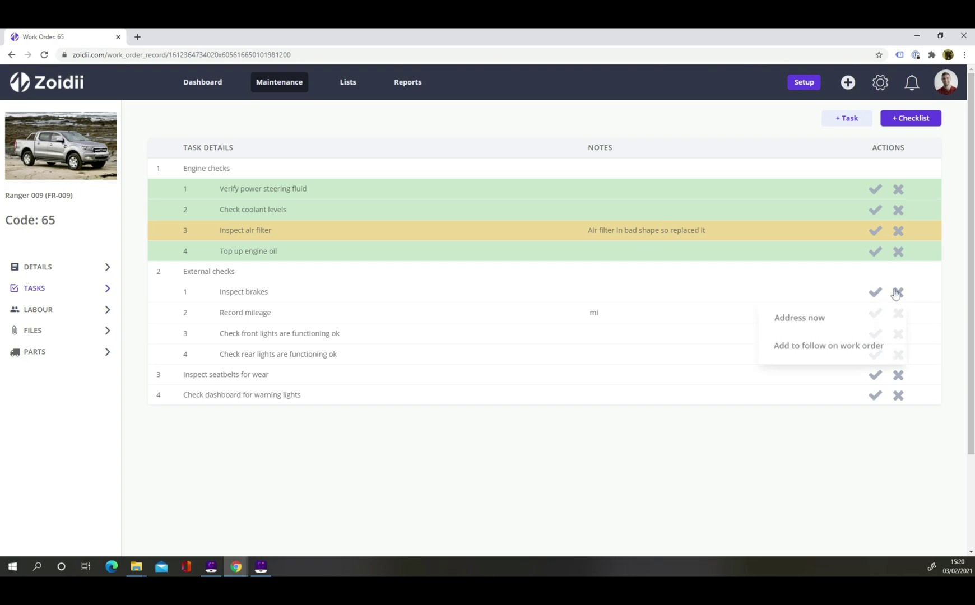
click(846, 347)
text(Bra)
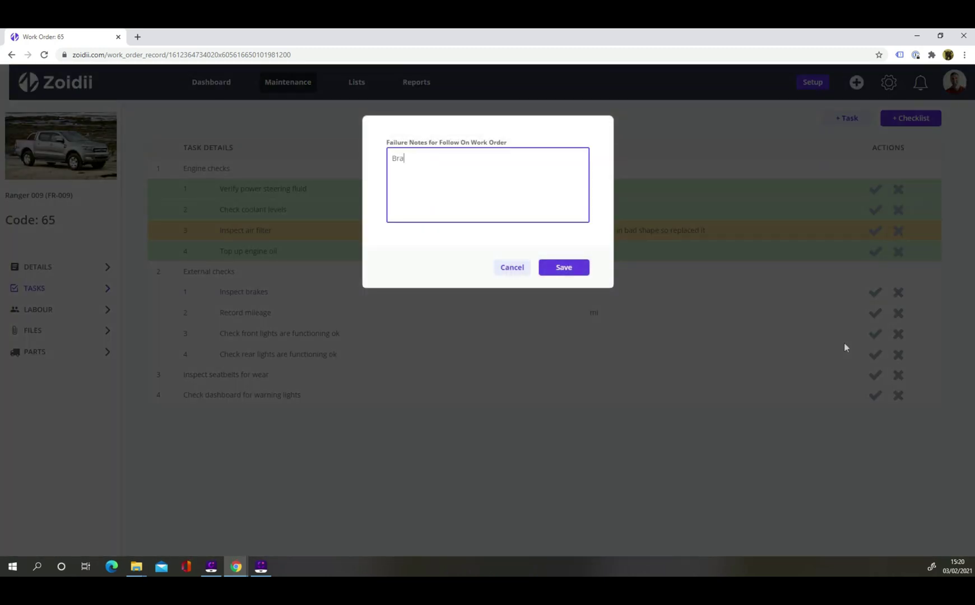
text(kes need to be replaced.)
click(573, 271)
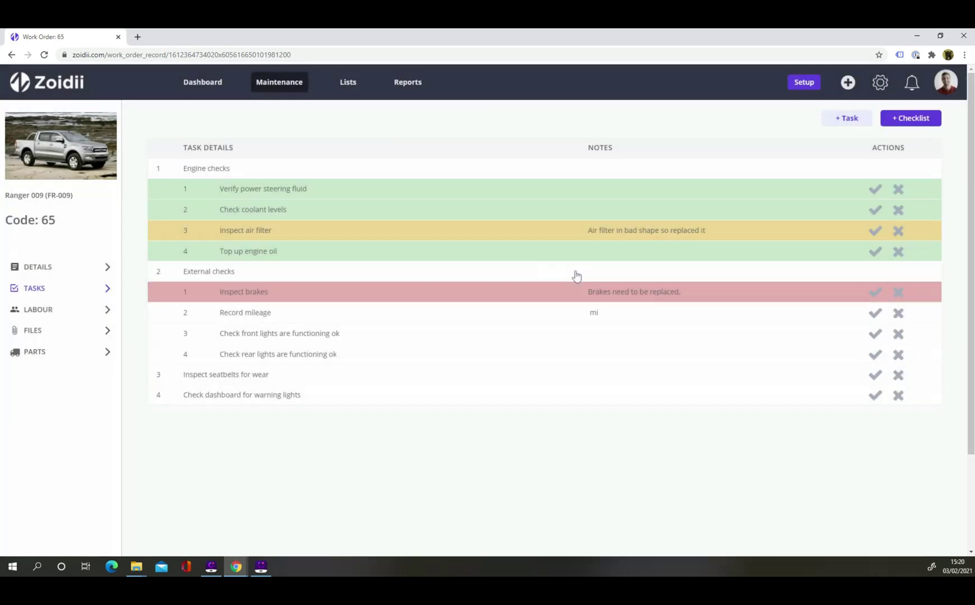
Sign off the mileage task with a 12000 mile reading, then view the parts list
click(875, 314)
text(12000)
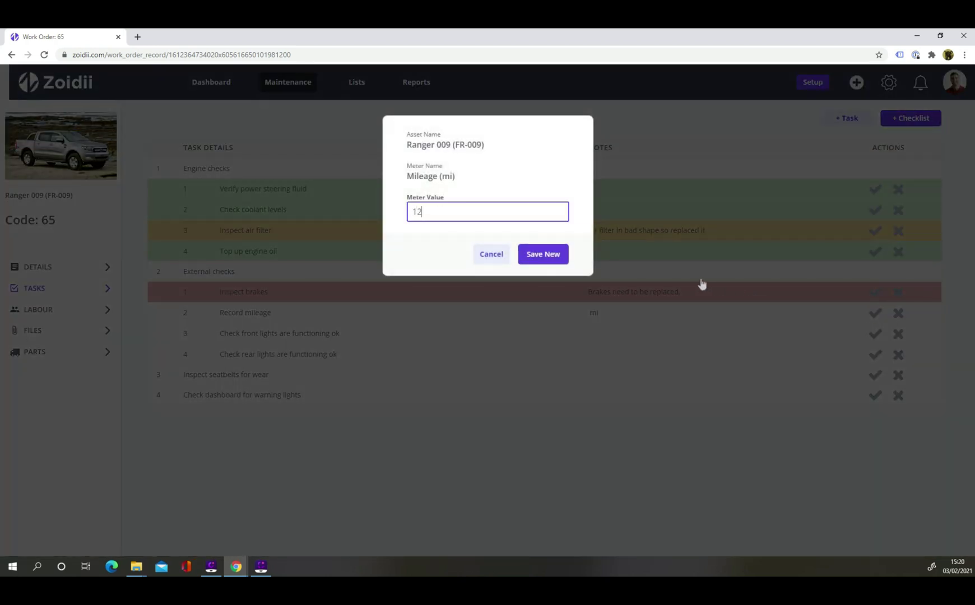
click(542, 255)
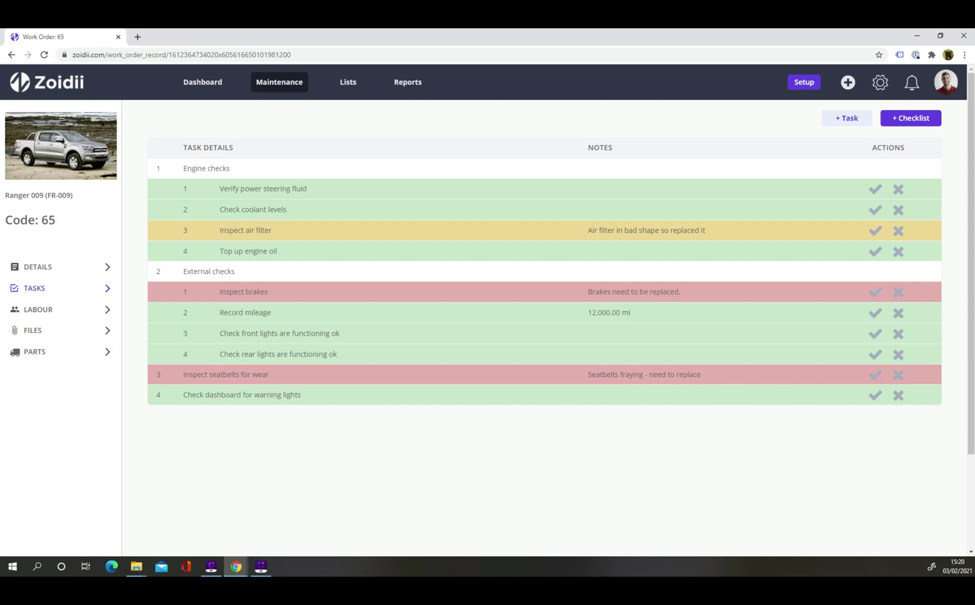
click(49, 352)
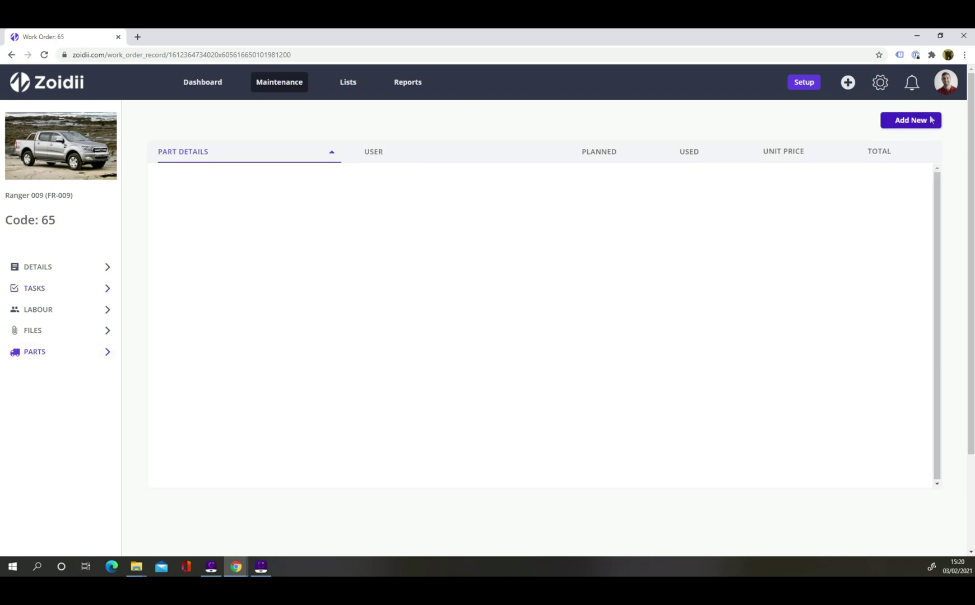
Add a Ranger Air Filter (P-98789011) with 0 planned and 1 used, totalling €23.45
click(911, 120)
click(574, 159)
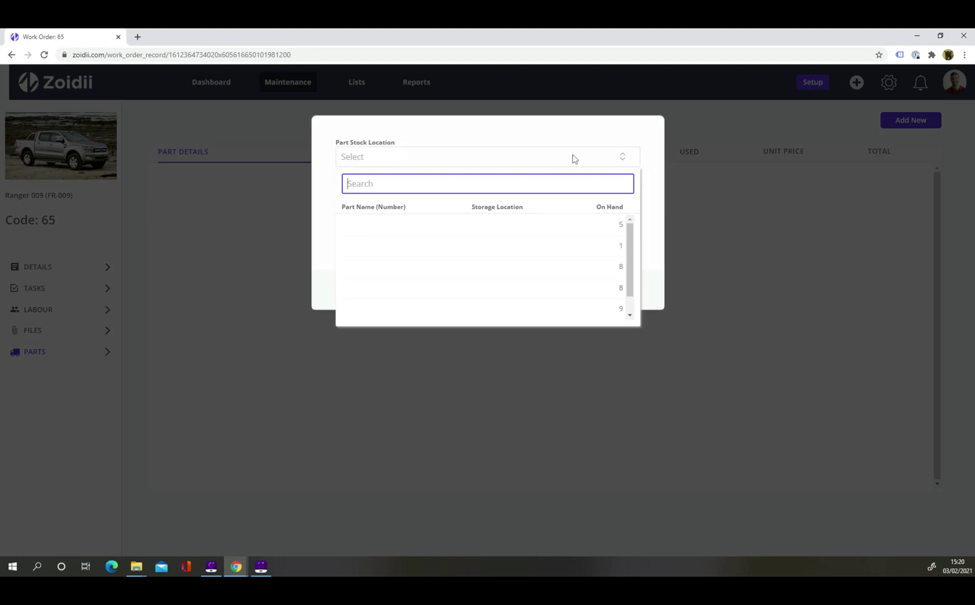
text(filt)
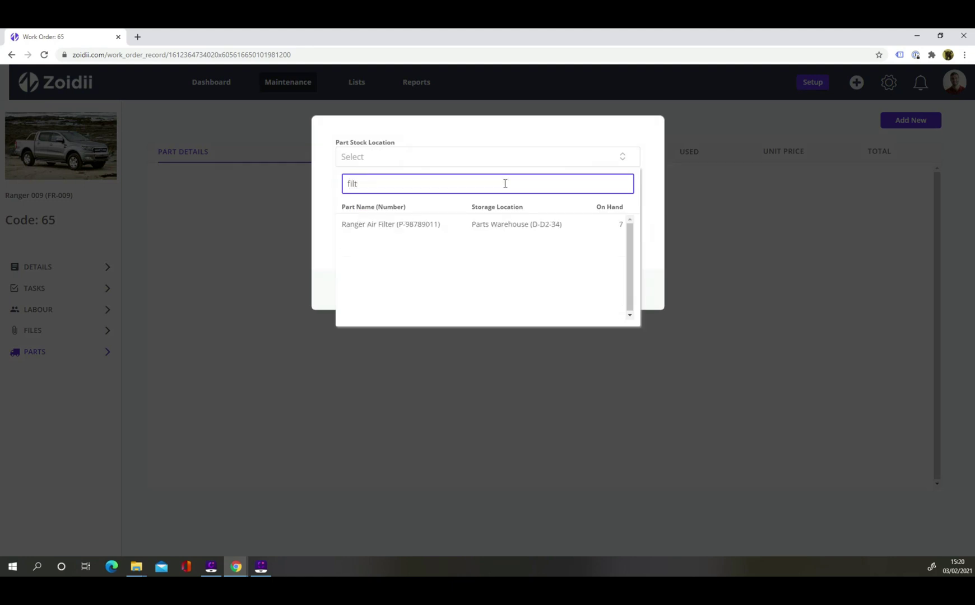
click(432, 224)
click(409, 204)
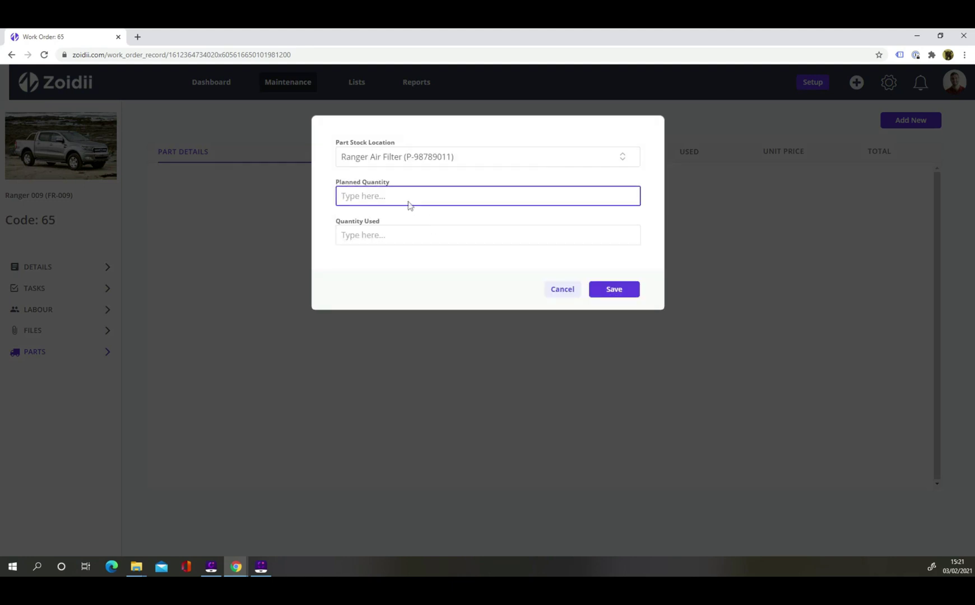
text(0)
click(403, 233)
text(1)
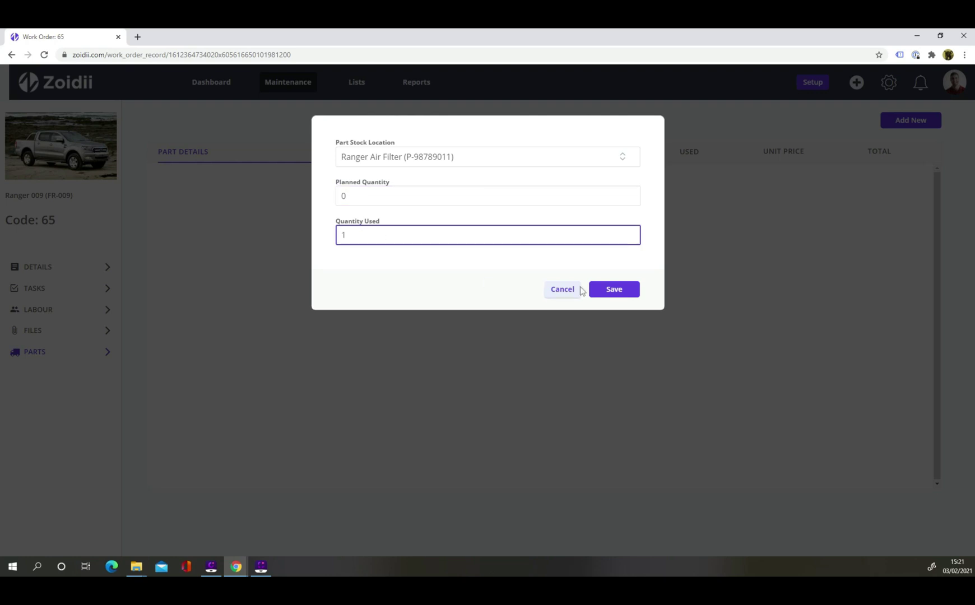
click(611, 289)
click(553, 311)
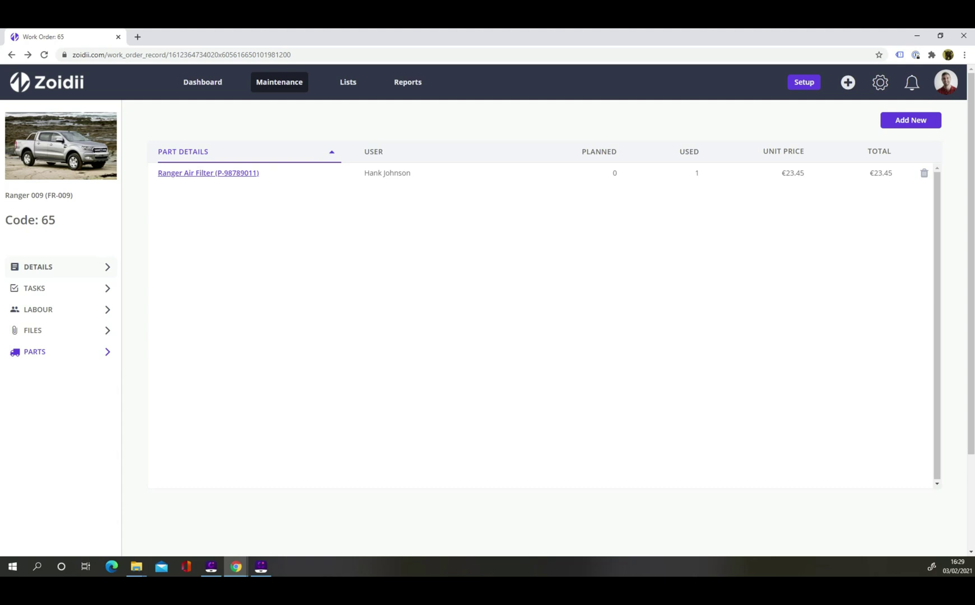
Return to work order 65's details and open its Status dropdown
click(44, 269)
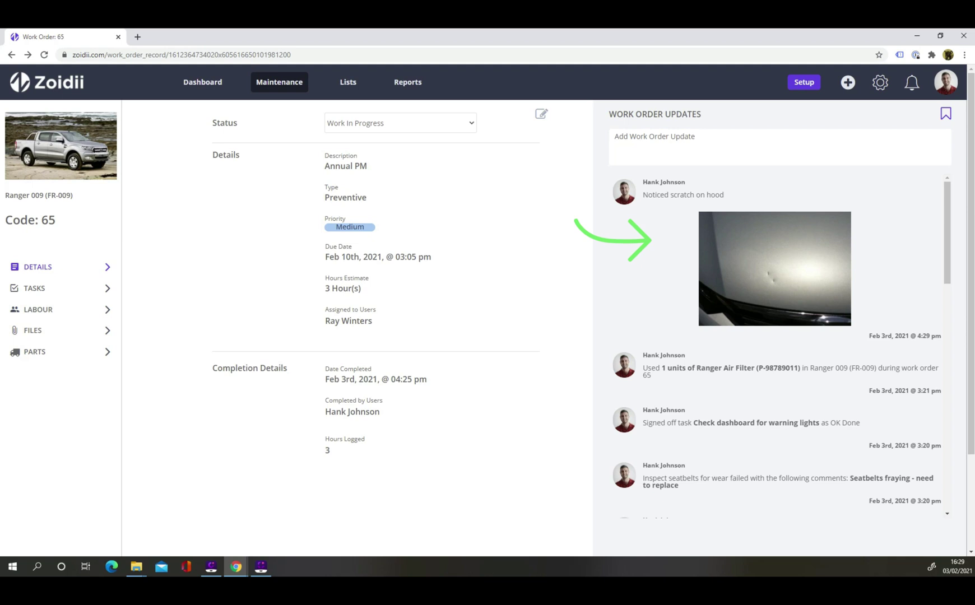
click(400, 123)
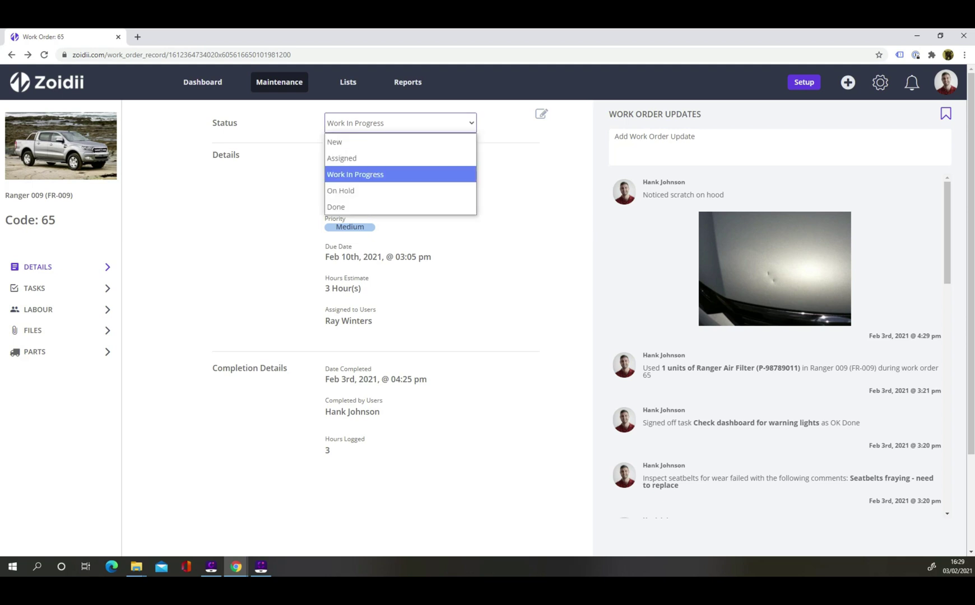
Set work order 65 to Done with 2 labour hours logged, then open the Work Orders list
click(400, 206)
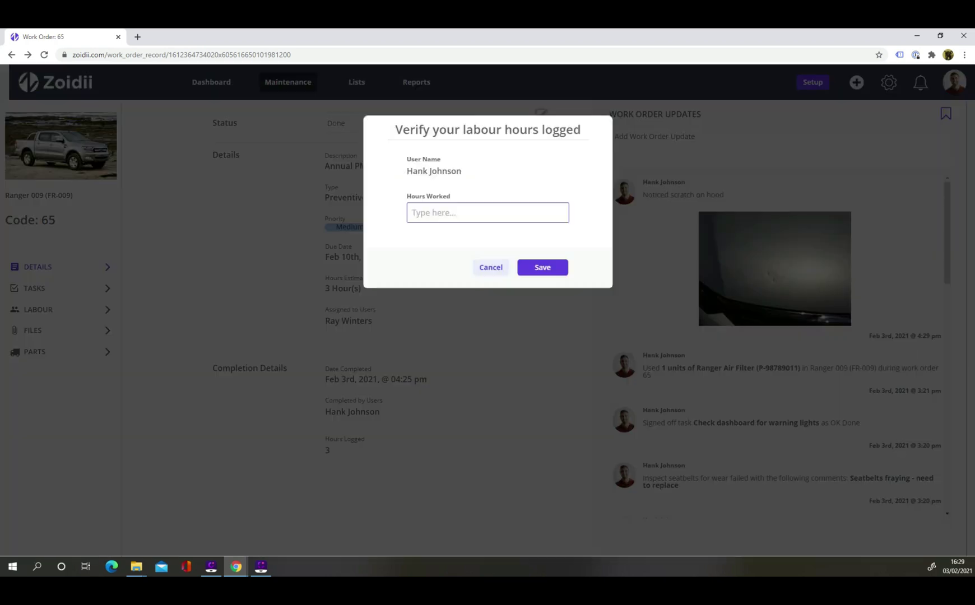
text(2)
click(539, 269)
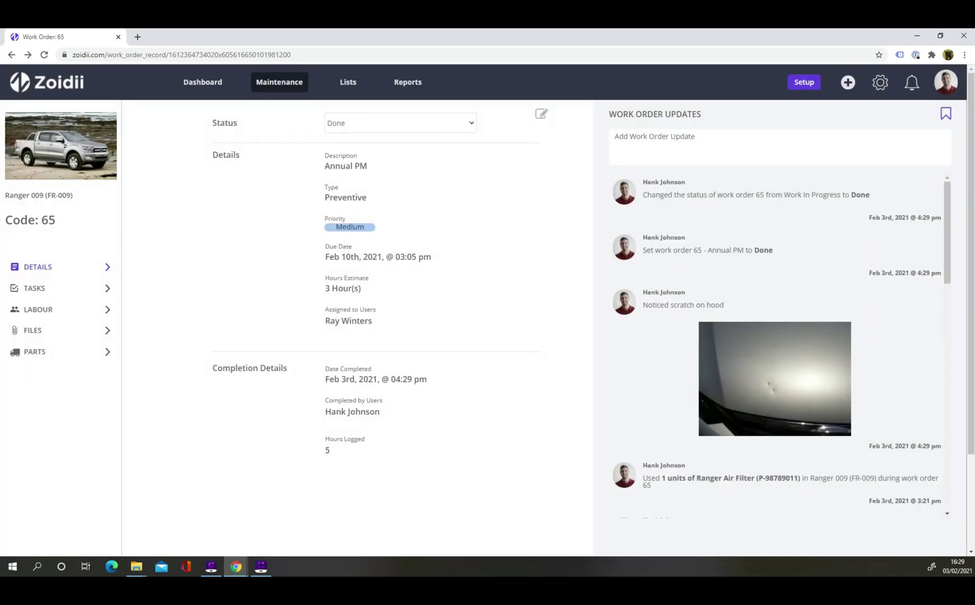
mouse_move(279, 81)
click(321, 130)
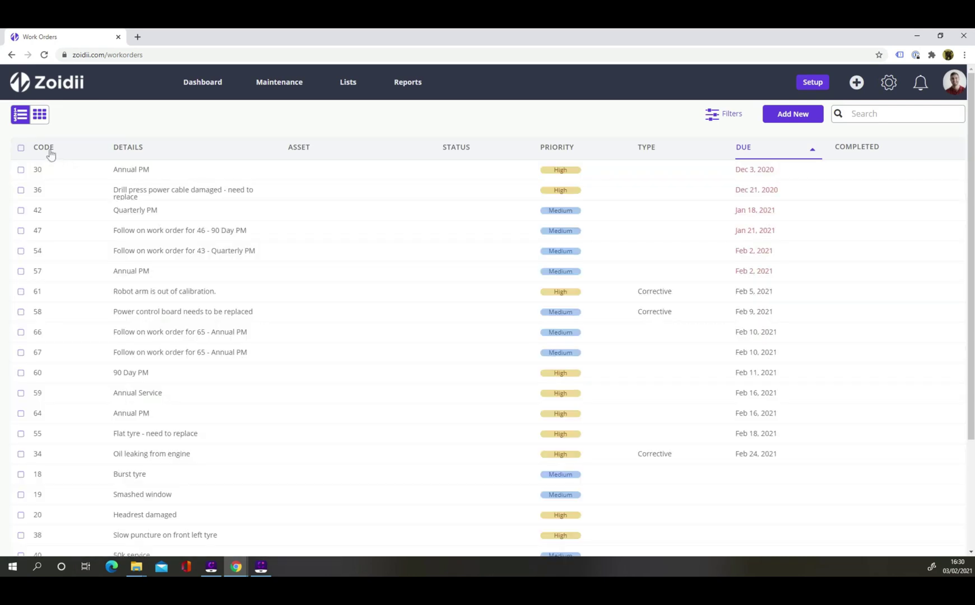
Sort work orders by code descending, open order 67 and show its tasks
click(48, 149)
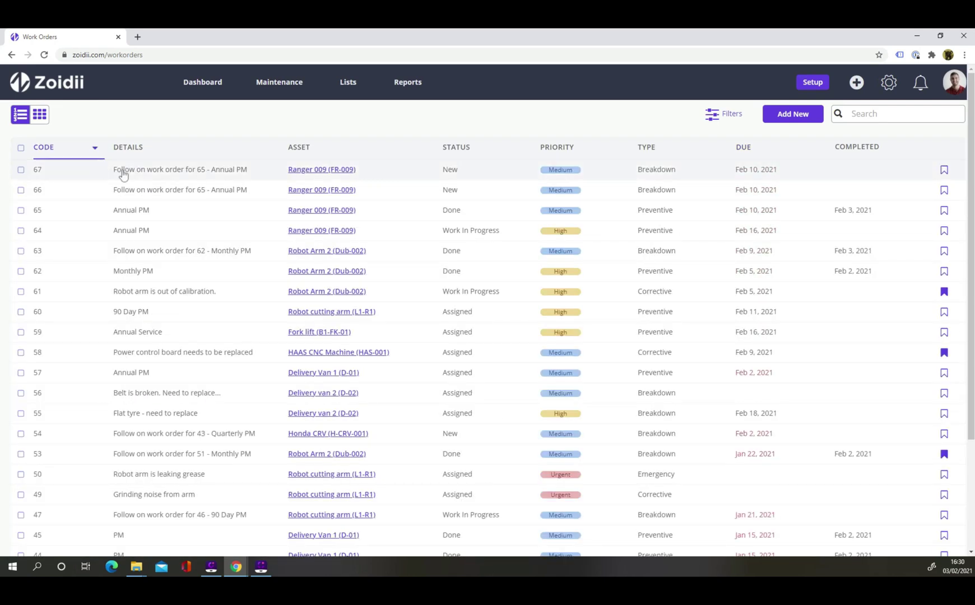
click(123, 174)
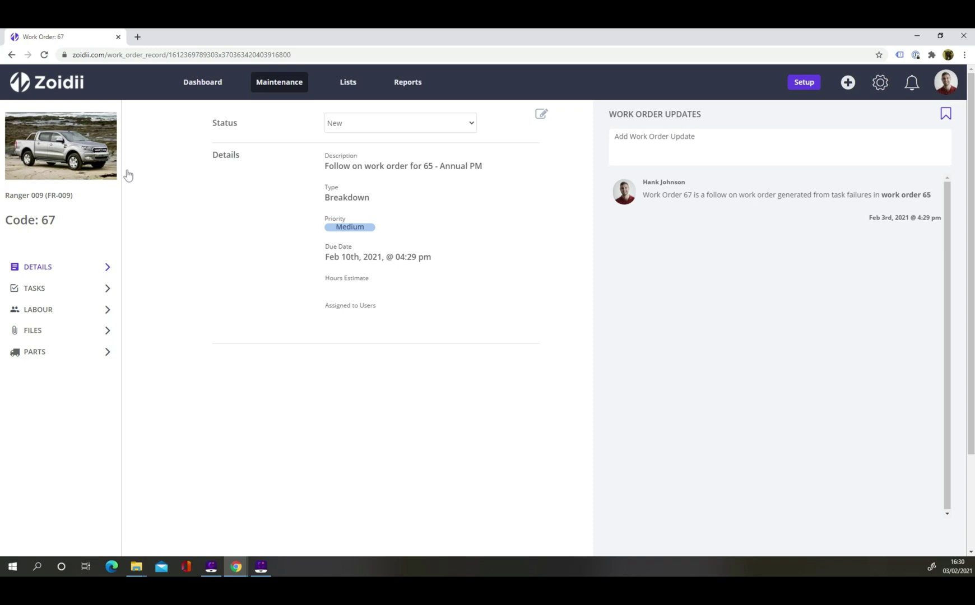
click(37, 289)
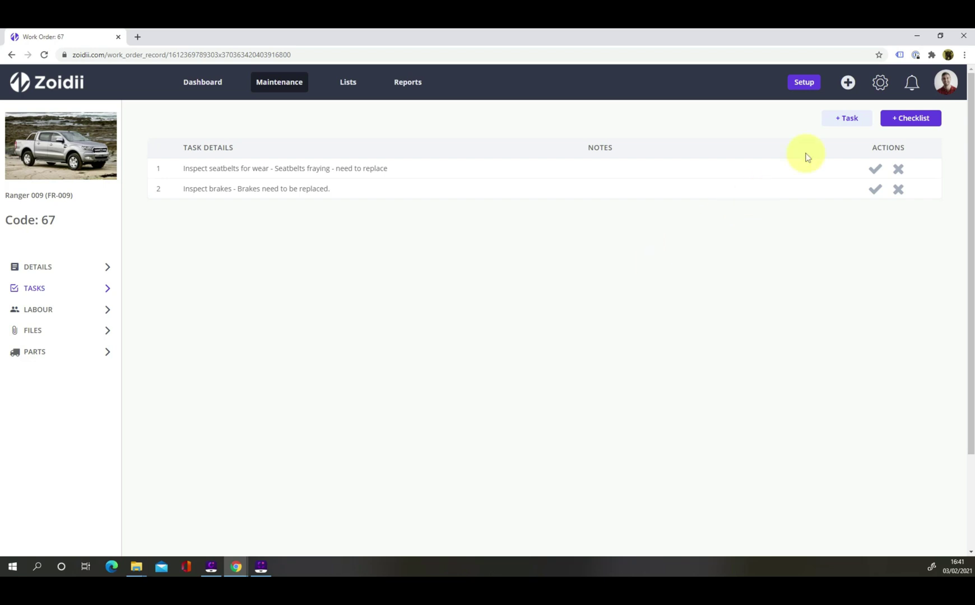
Start a new work order for Robot cutting arm (L1-R1) described 'Robot arm out of sync'
click(848, 83)
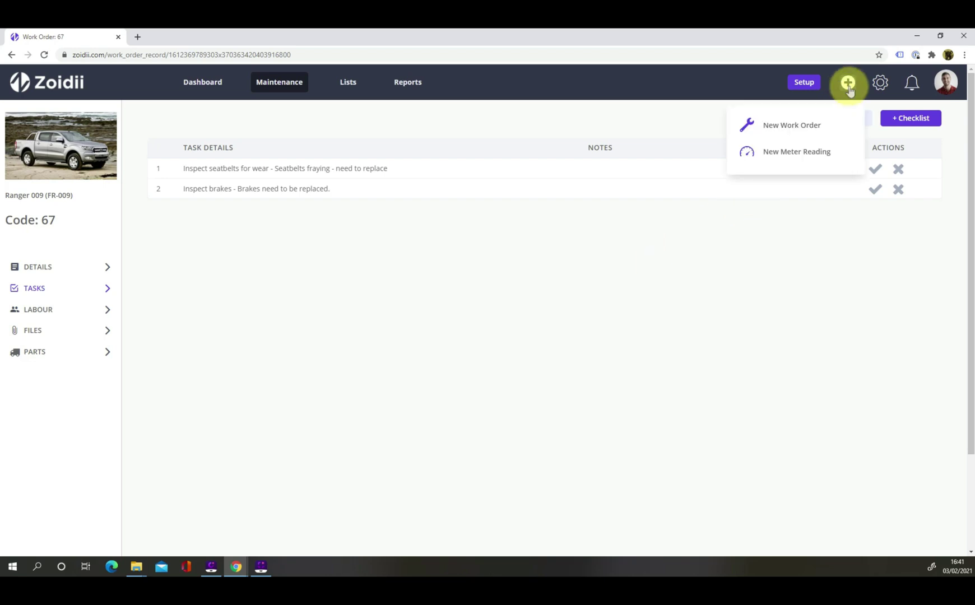
click(840, 122)
click(647, 161)
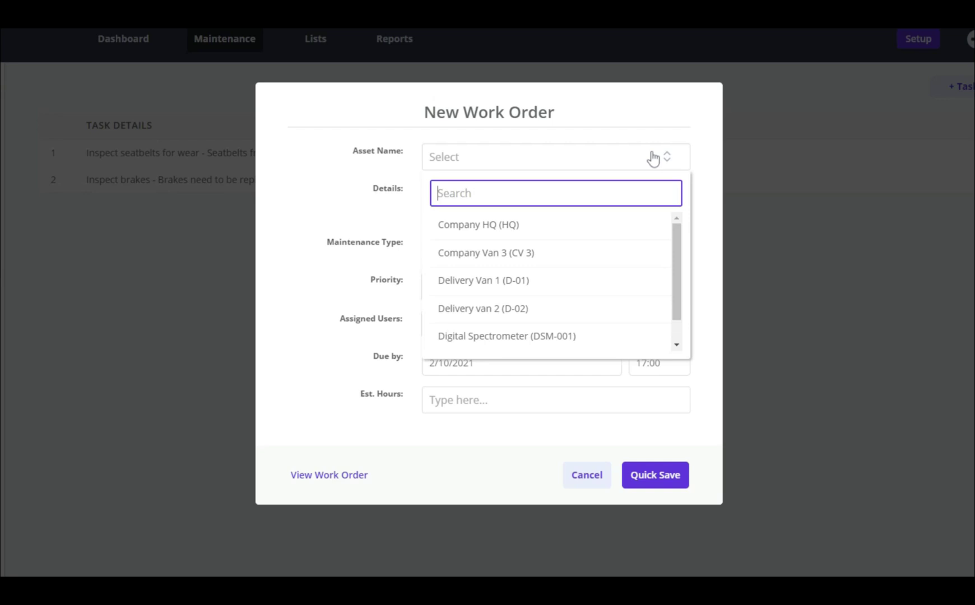
text(rob)
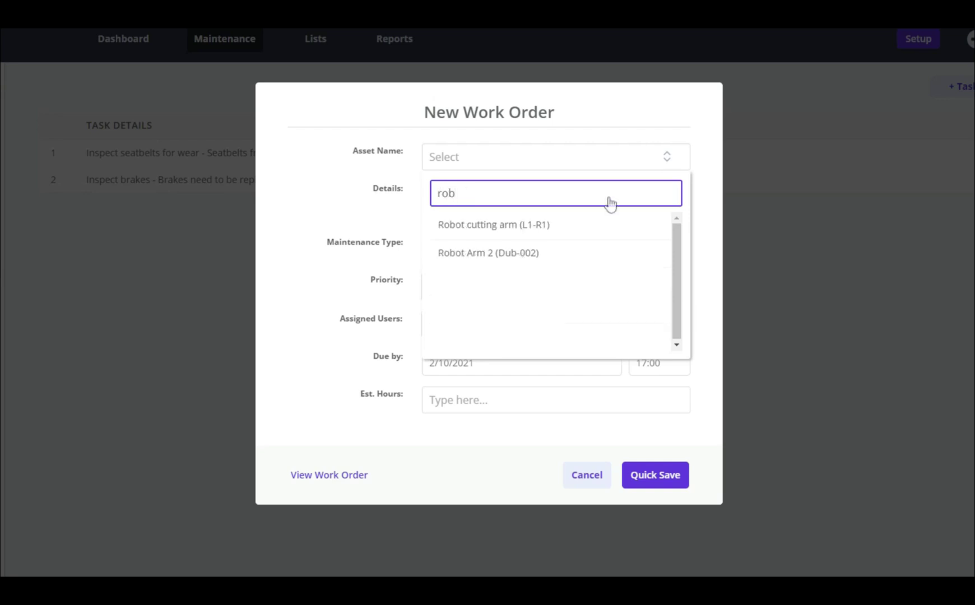
click(563, 230)
click(471, 216)
text(Ro)
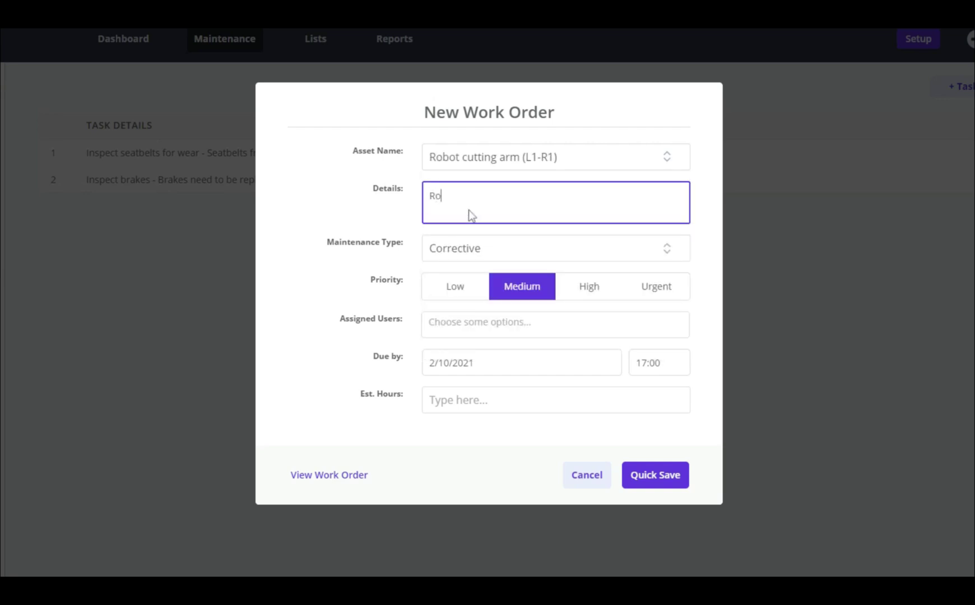
text(bot arm out of sync)
Make it a High-priority Breakdown order, quick-save it, and continue past the guest portal details
click(496, 249)
click(480, 275)
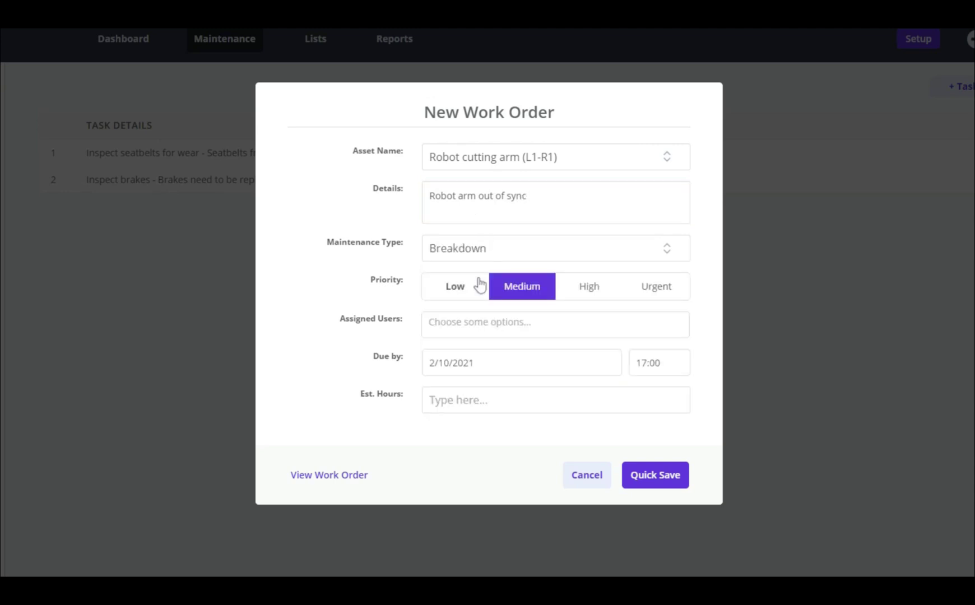
click(586, 287)
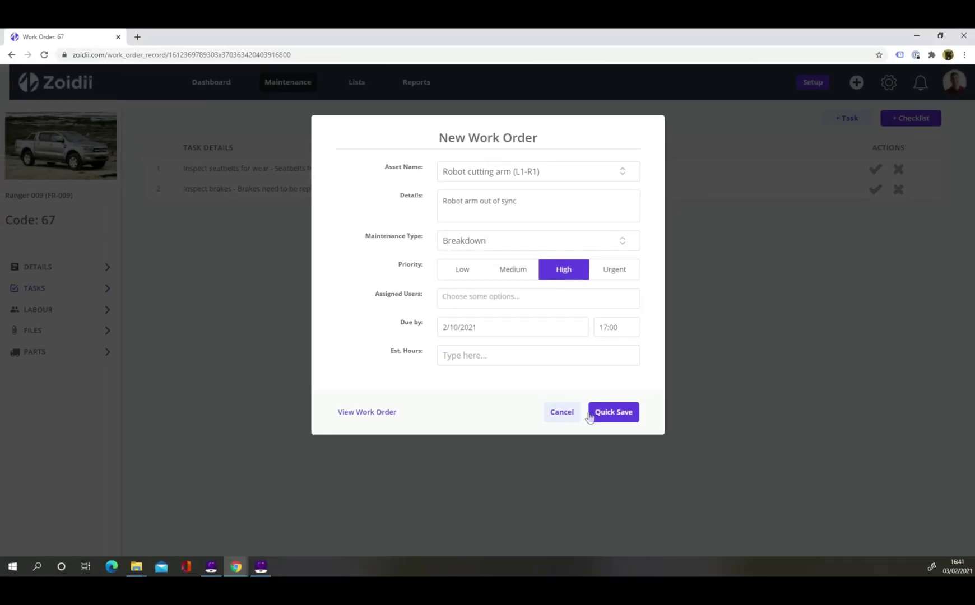
click(613, 412)
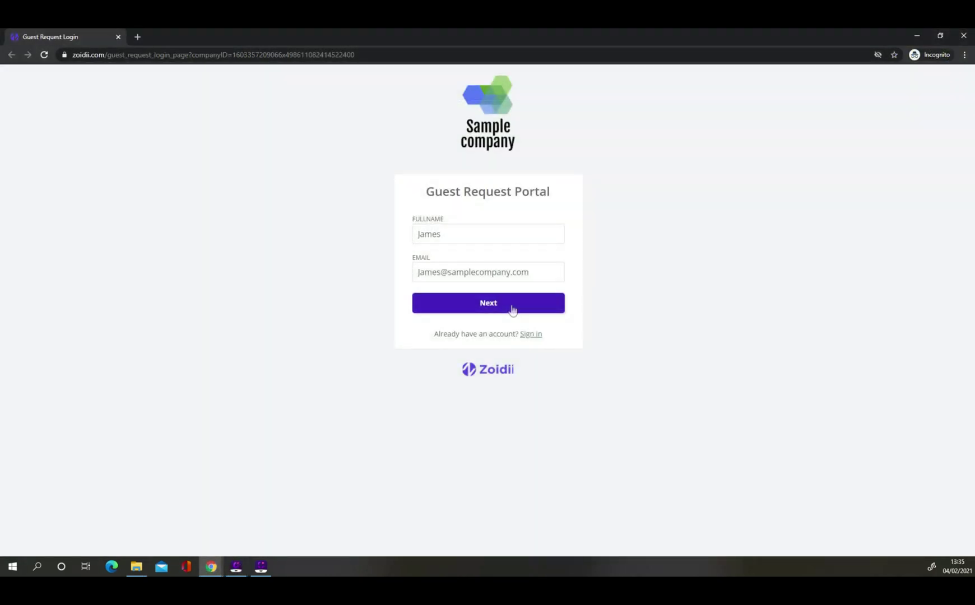
click(513, 310)
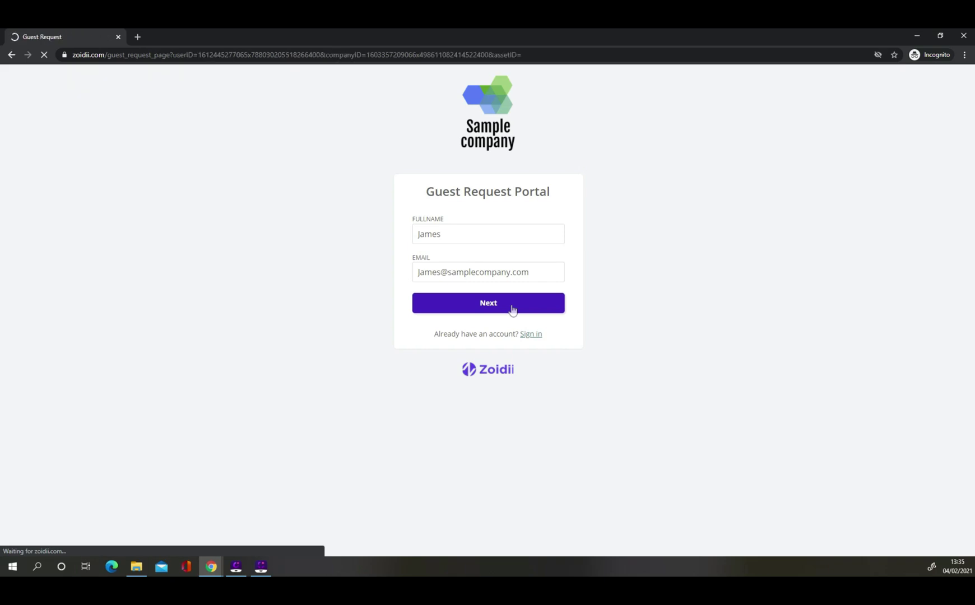
Choose Delivery van 2 (D-02) as the asset and describe the issue as 'Engine is leaking oil'
click(484, 149)
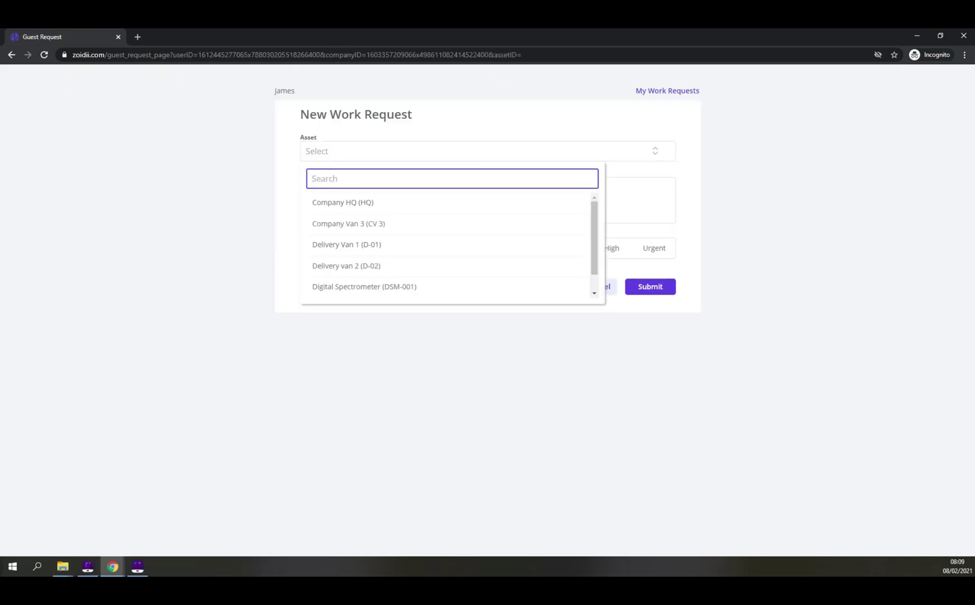
text(del)
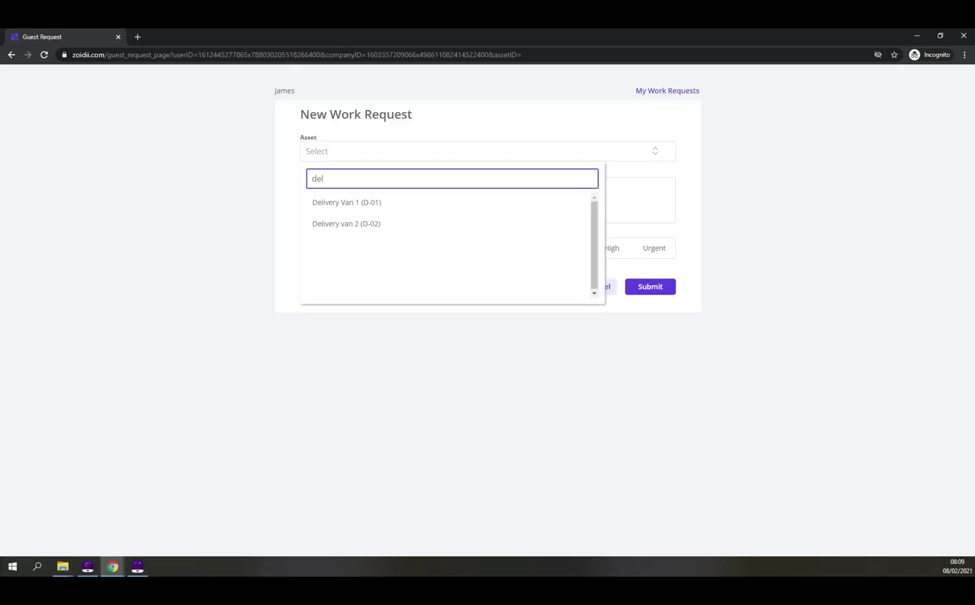
click(382, 224)
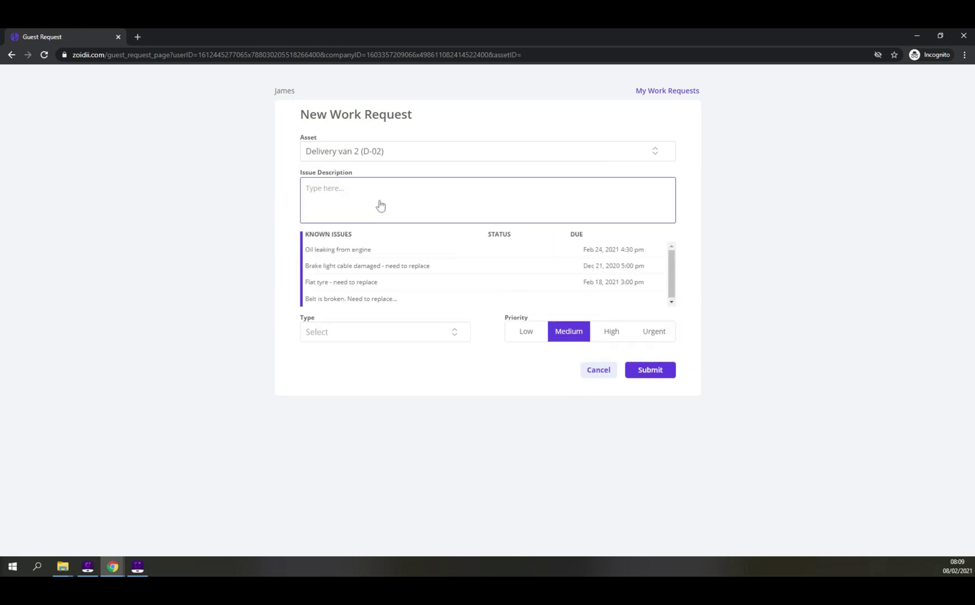
click(380, 205)
text(Engine is lea)
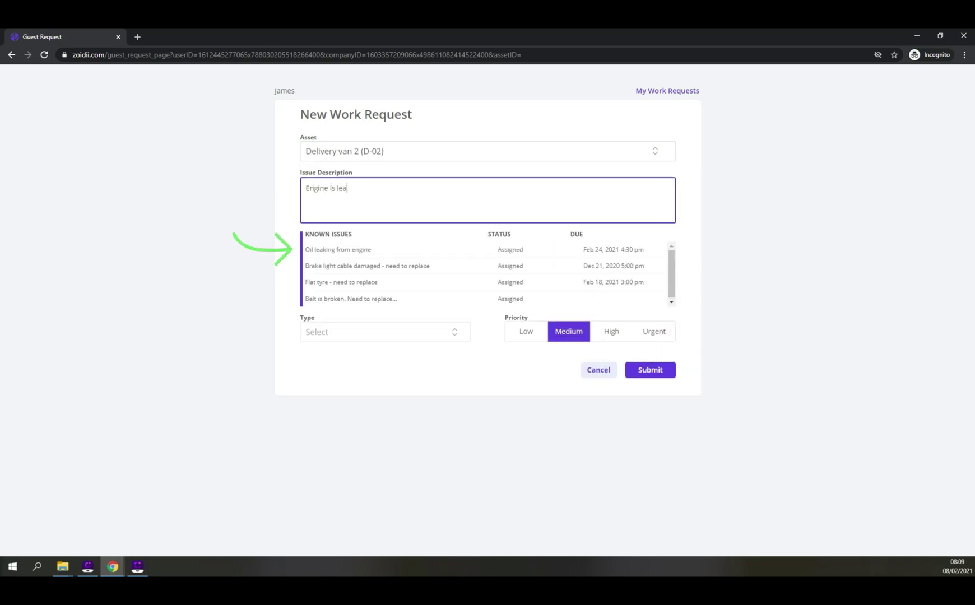
text(king oil)
Make it a High-priority Corrective request, submit it, and show My Work Requests
click(343, 337)
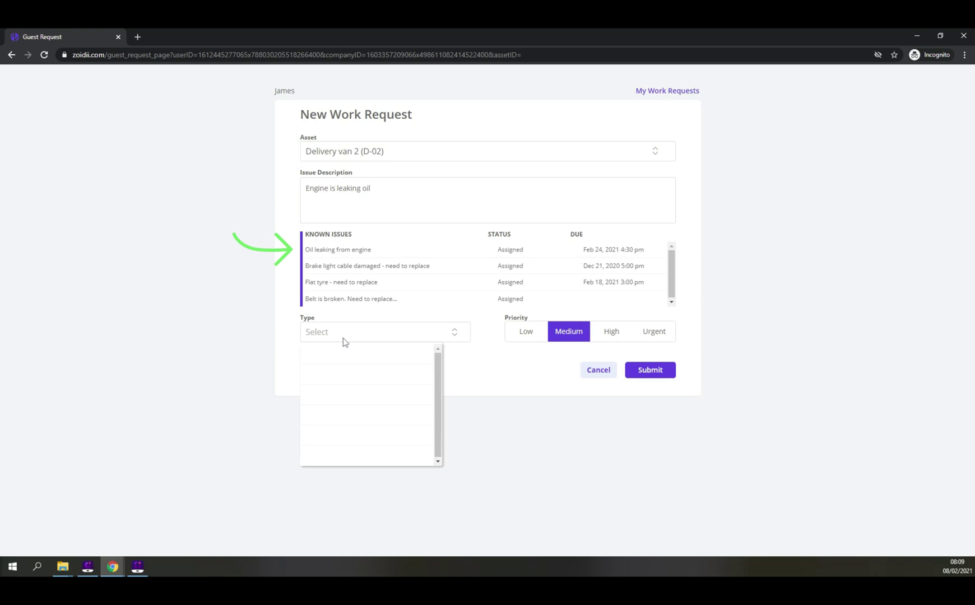
click(332, 380)
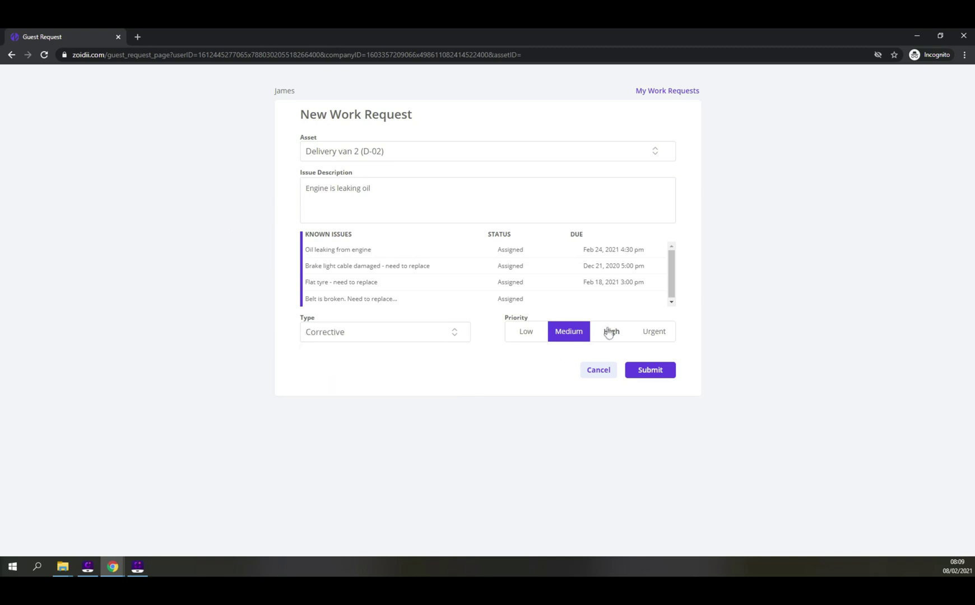
click(610, 332)
click(650, 370)
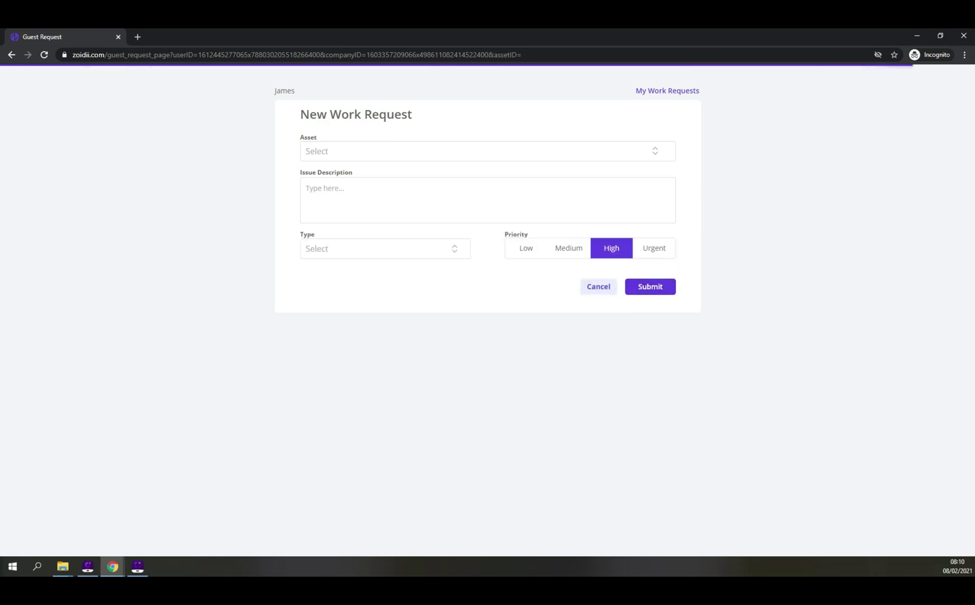
click(676, 92)
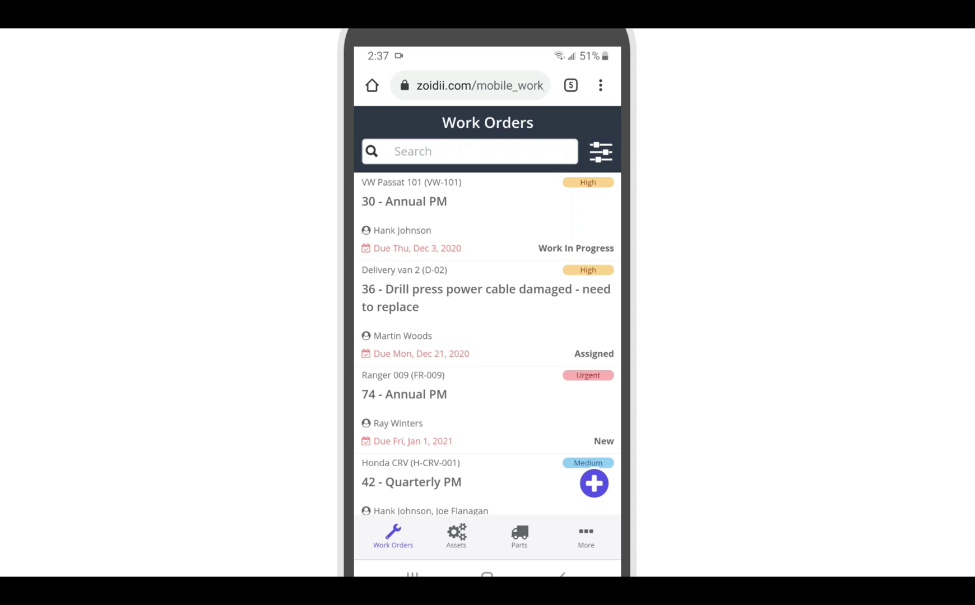
Filter the work orders to Urgent priority and open 74 - Annual PM
click(601, 152)
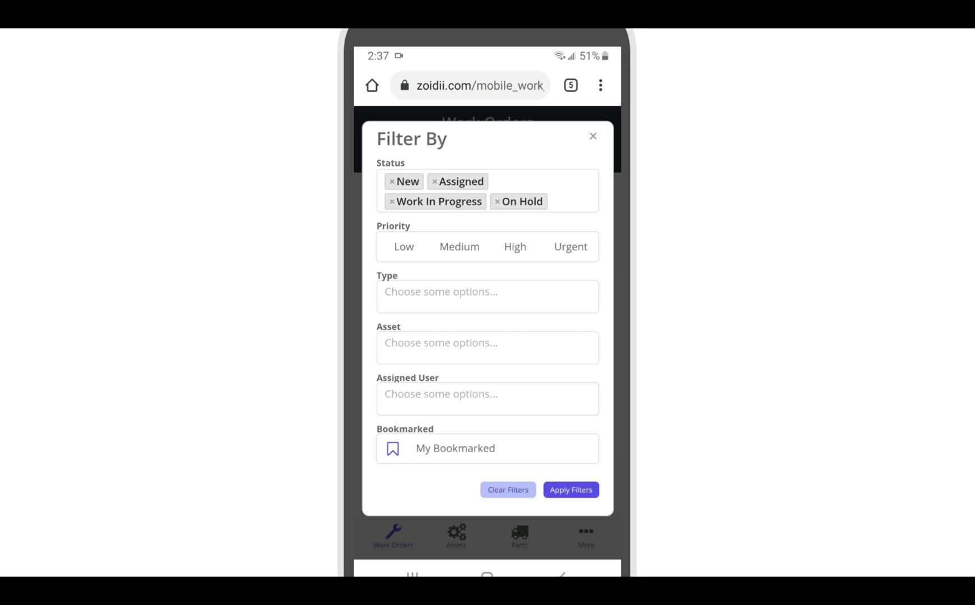
click(571, 246)
click(571, 490)
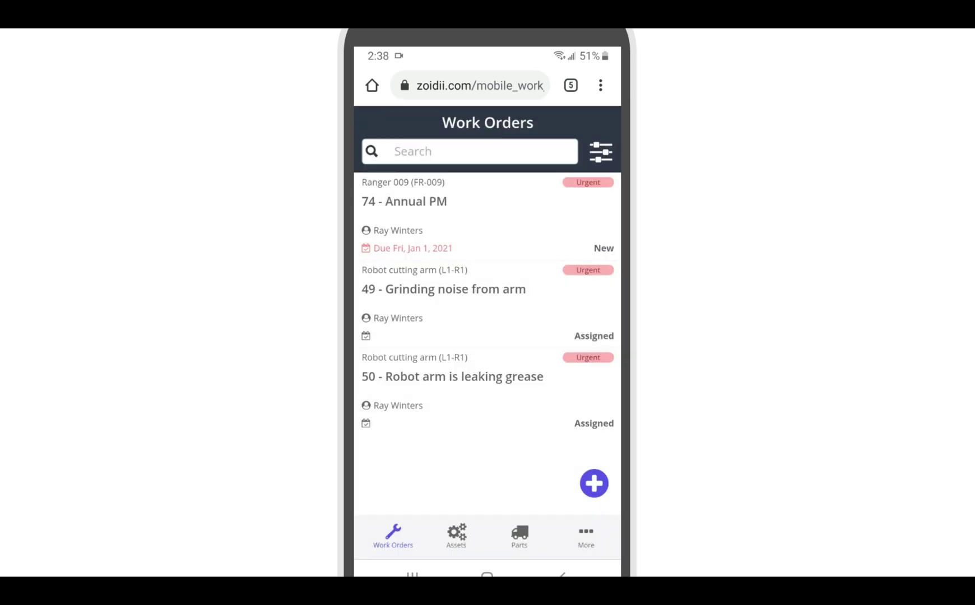
click(488, 212)
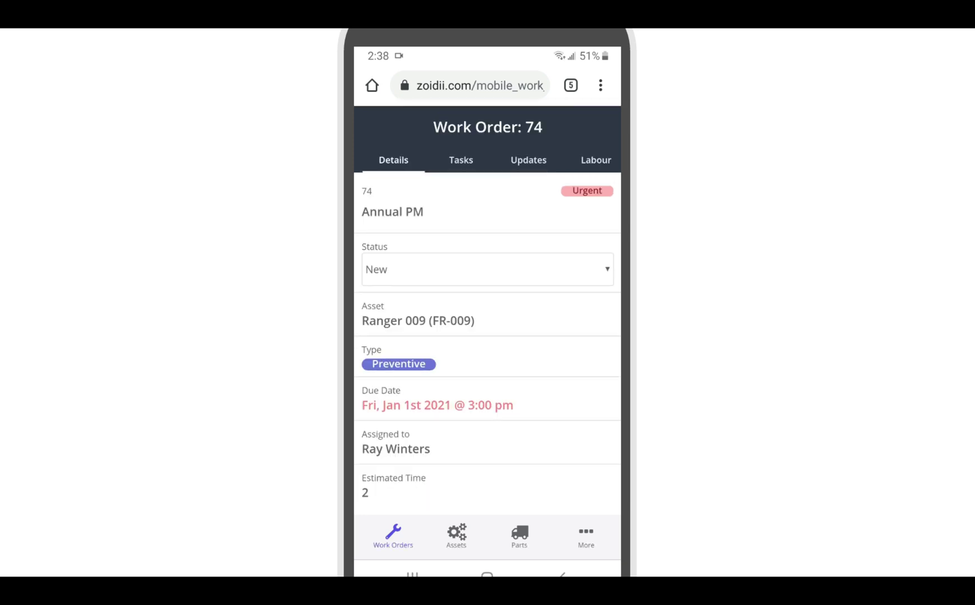
Set order 74 to Work In Progress, sign off Change filter, Drain Oil and Inspect brakes, then view Updates
click(487, 269)
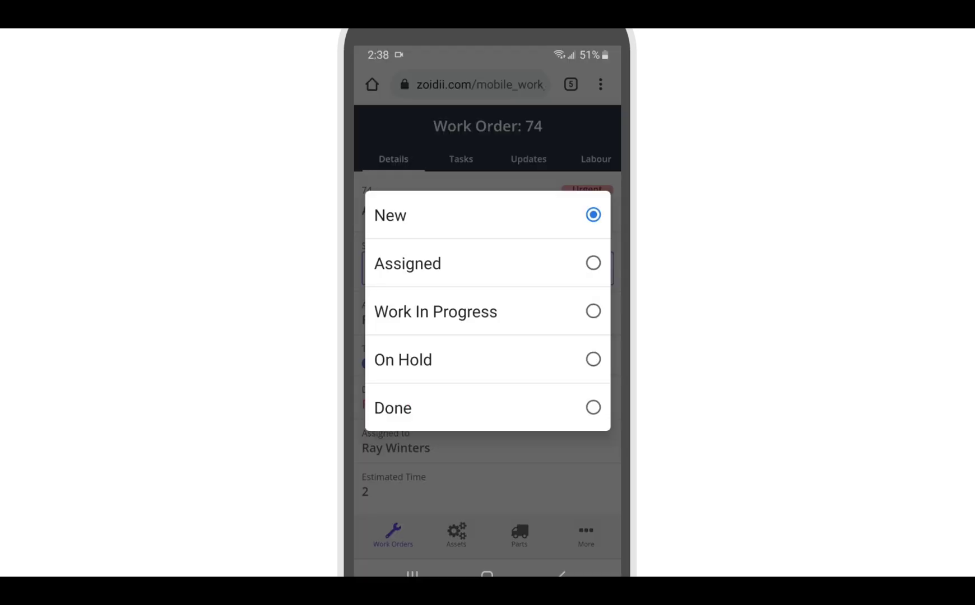
click(488, 311)
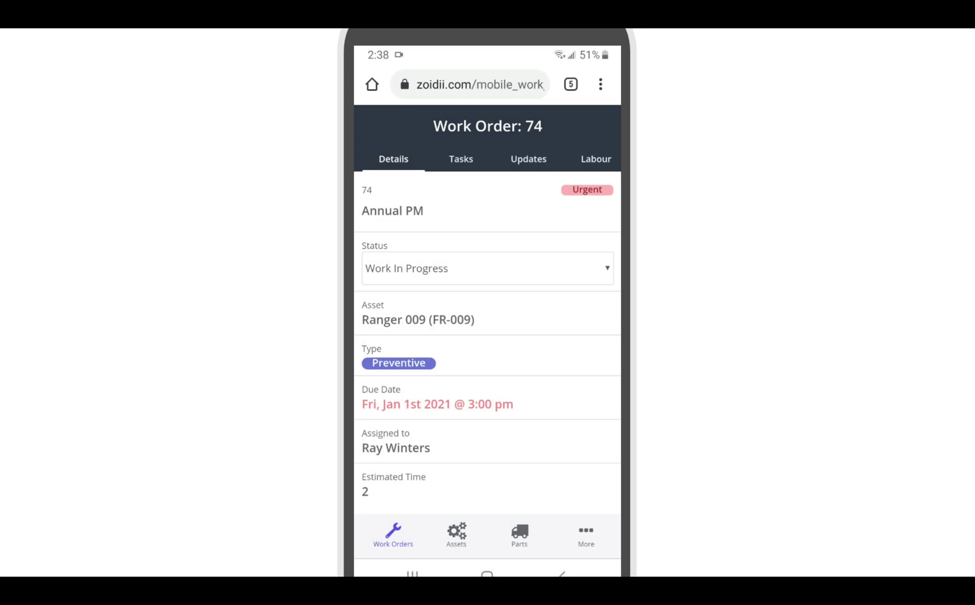
click(461, 160)
click(572, 200)
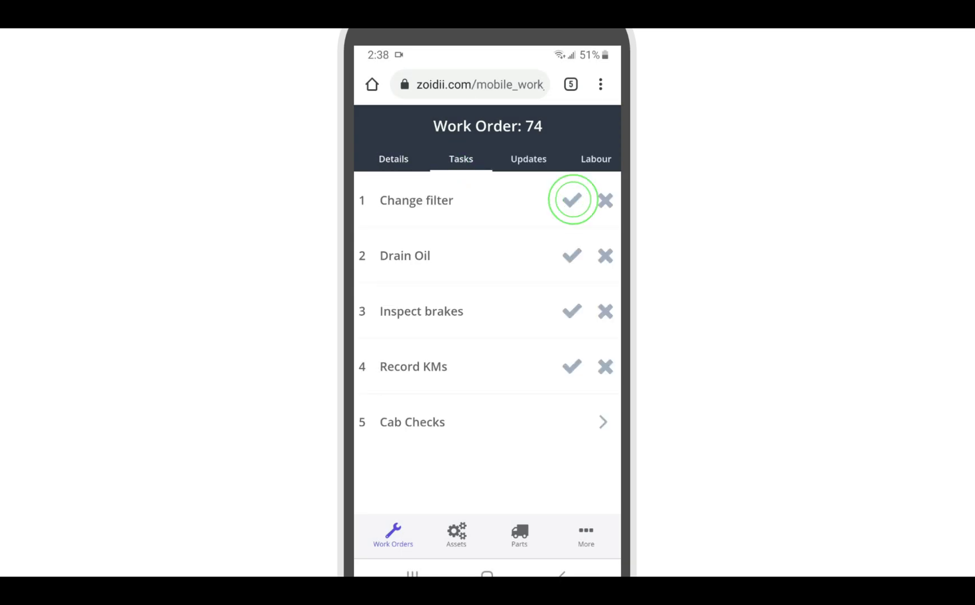
click(572, 256)
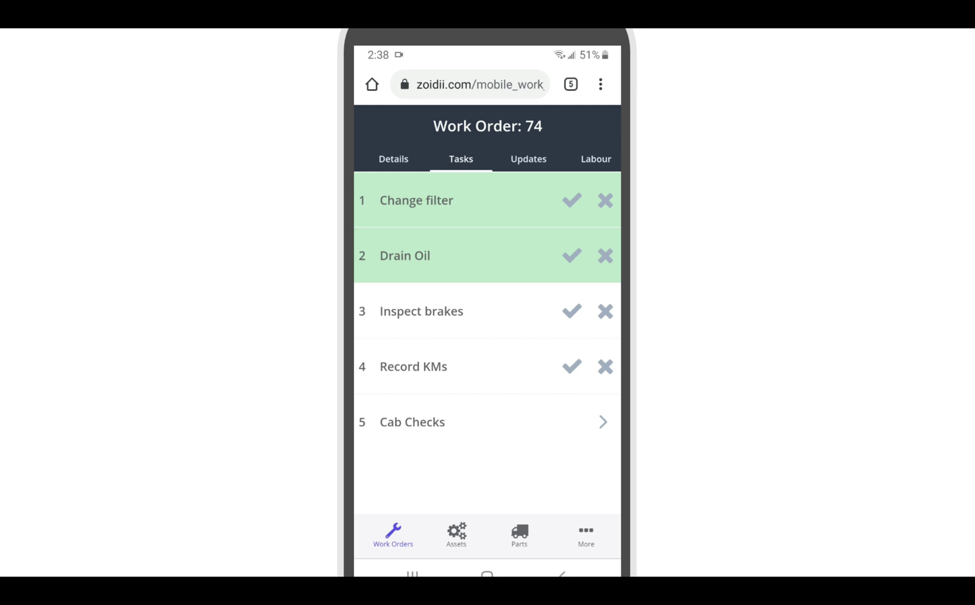
click(572, 311)
click(529, 163)
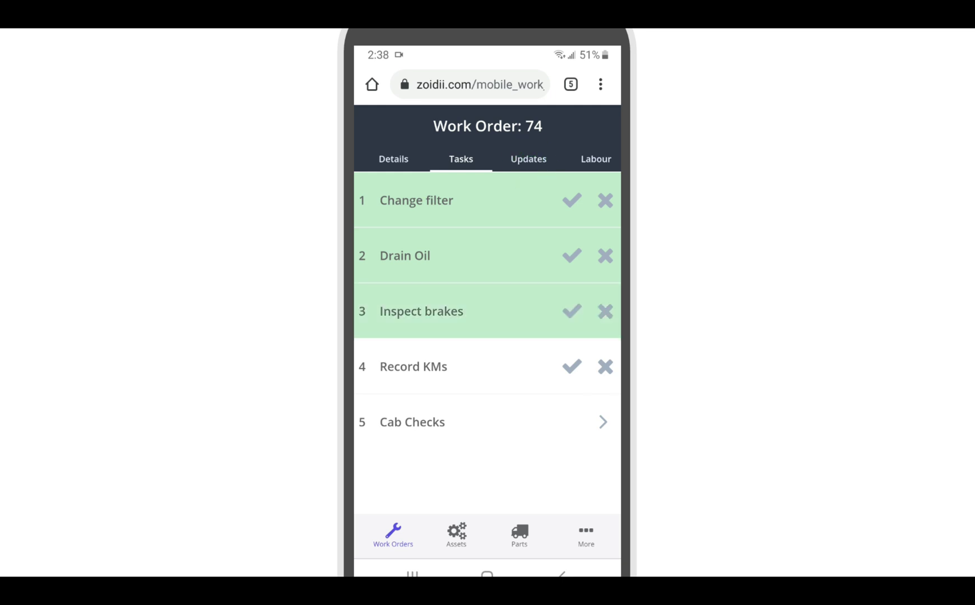
Add a camera photo as an update on work order 74
click(594, 482)
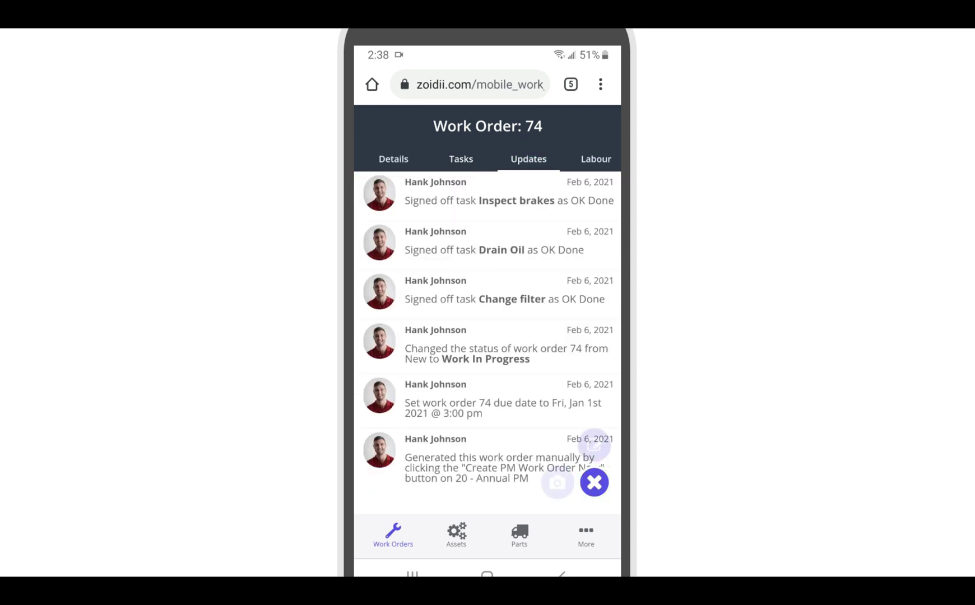
click(545, 482)
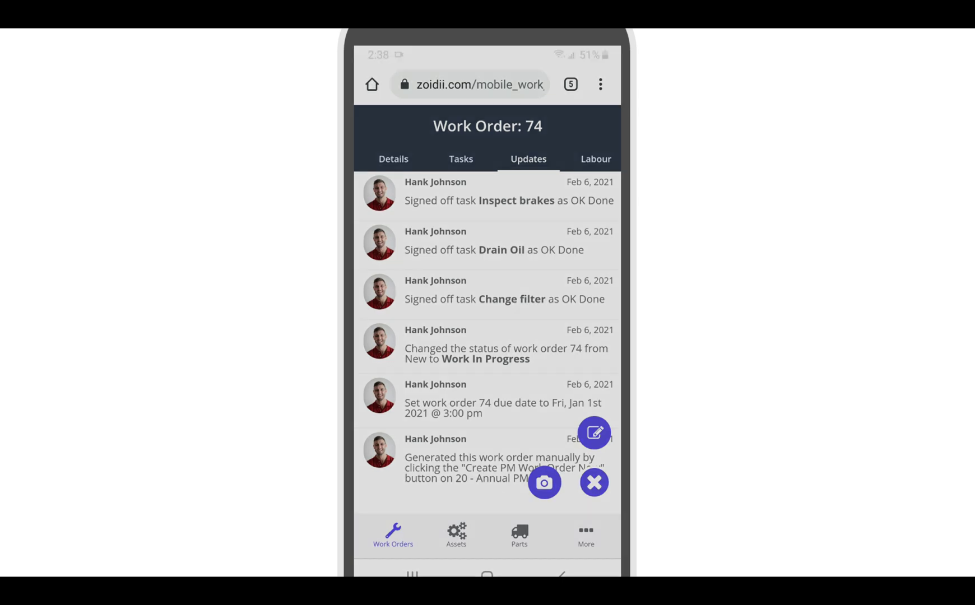
click(397, 508)
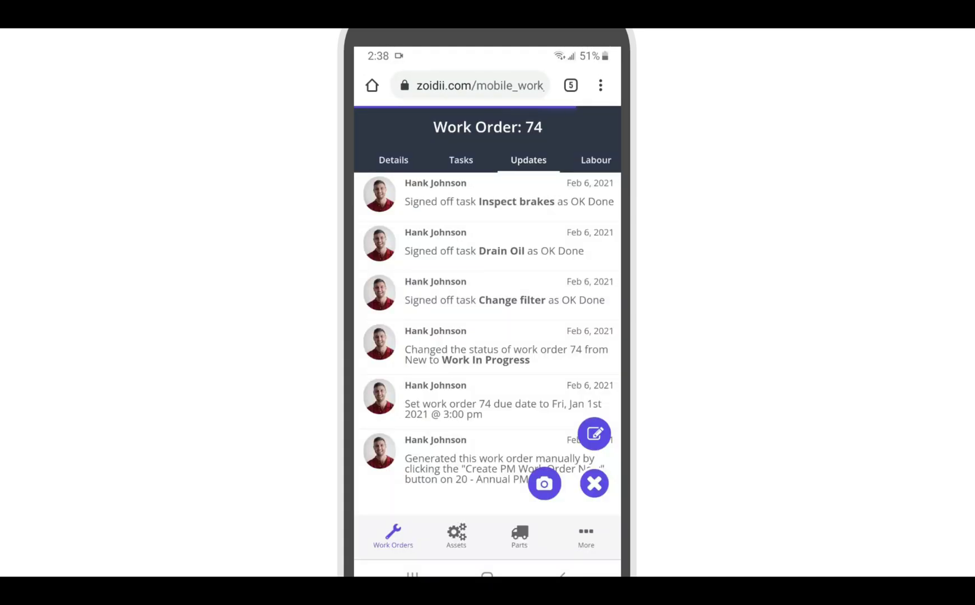
Review the order's Labour, Files and planned Parts (air filter, fan belt, head gasket)
drag(533, 160, 403, 160)
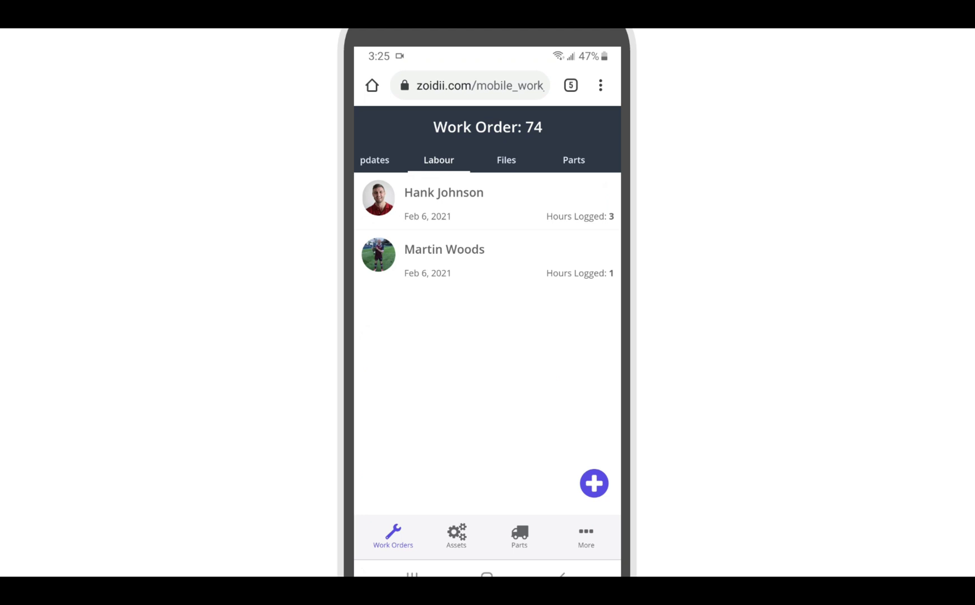
click(506, 160)
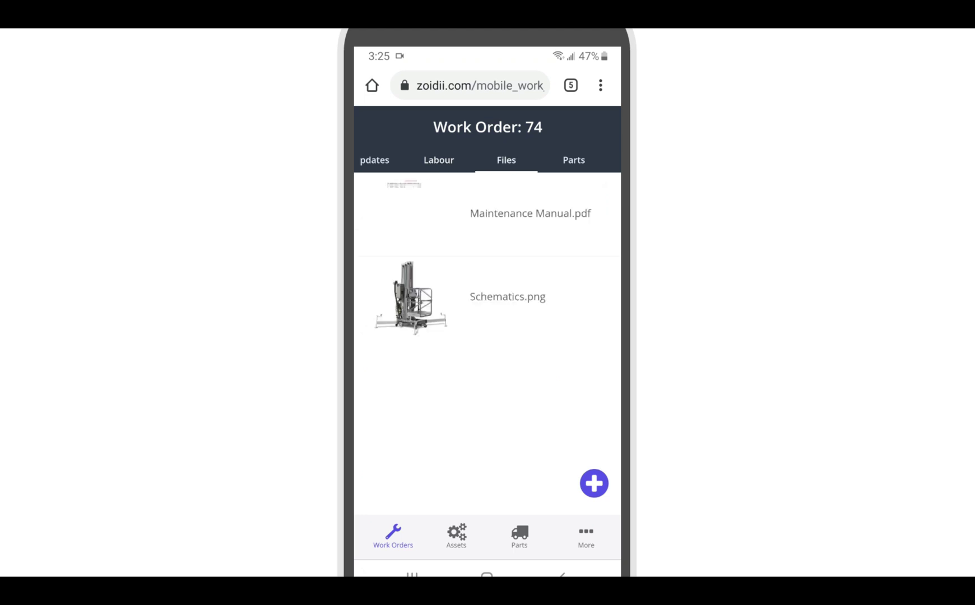
click(574, 159)
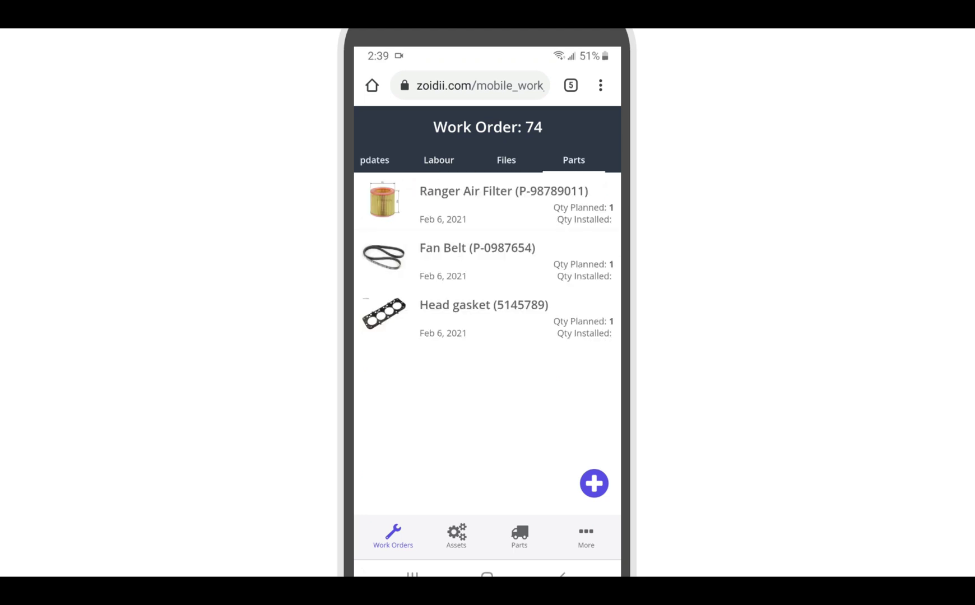
Back on the order's Details, change its status to Done
drag(403, 160, 538, 159)
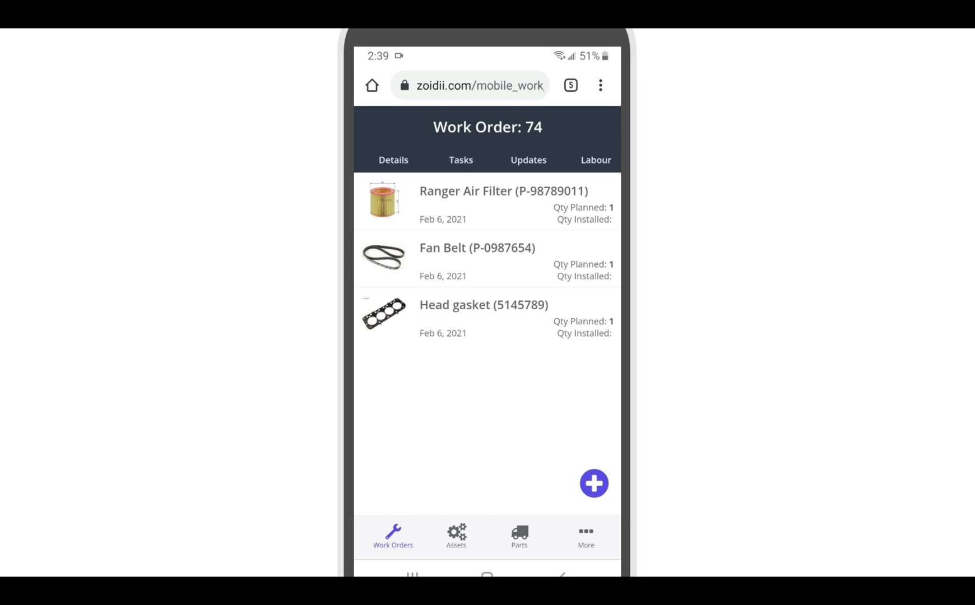
click(393, 159)
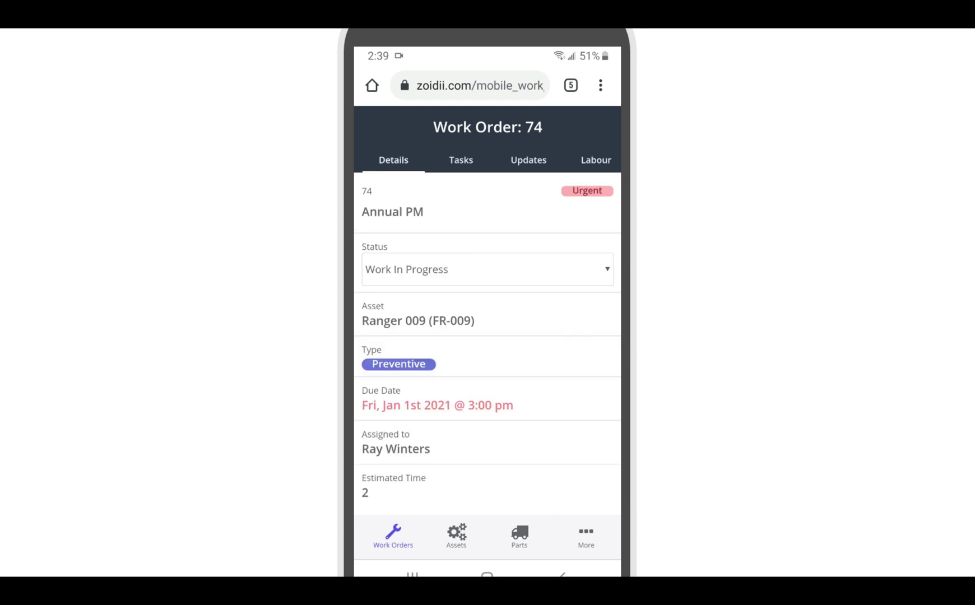
click(488, 270)
click(490, 407)
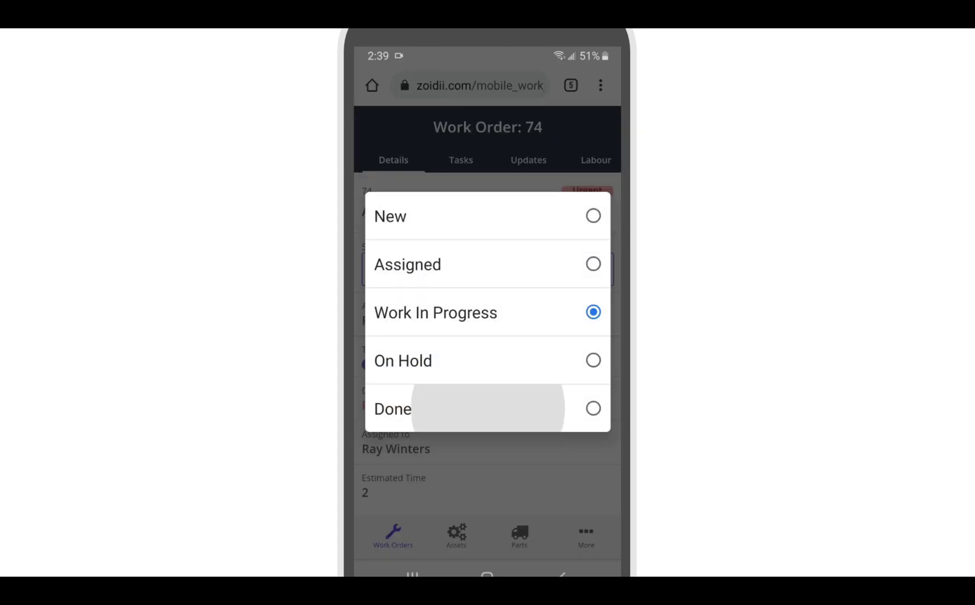
Log 3 hours worked in the Labour dialog and save
click(488, 285)
text(3)
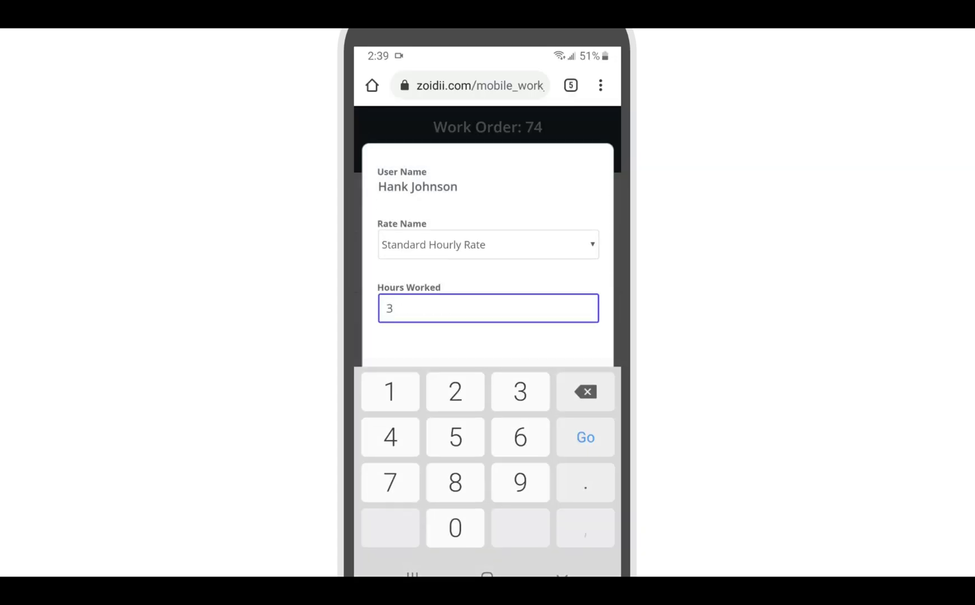
click(559, 366)
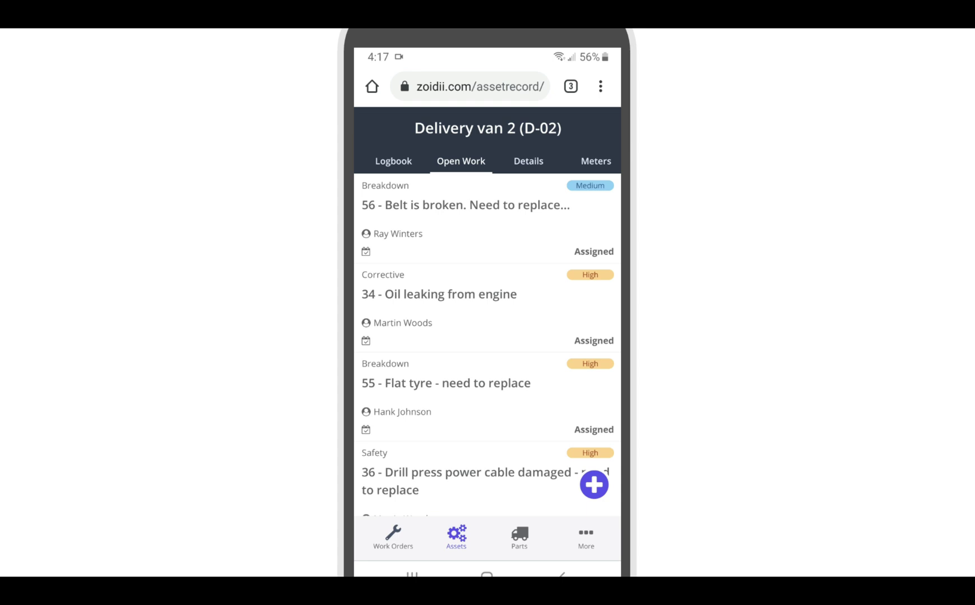
Browse Delivery van 2's Logbook, Meters and Parts tabs, then return to its Details
click(393, 161)
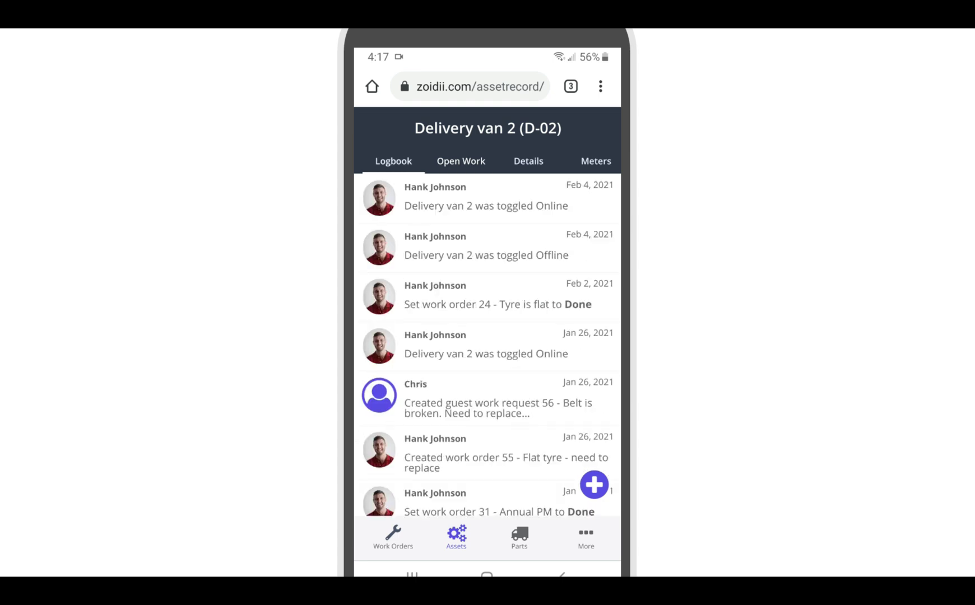
click(596, 161)
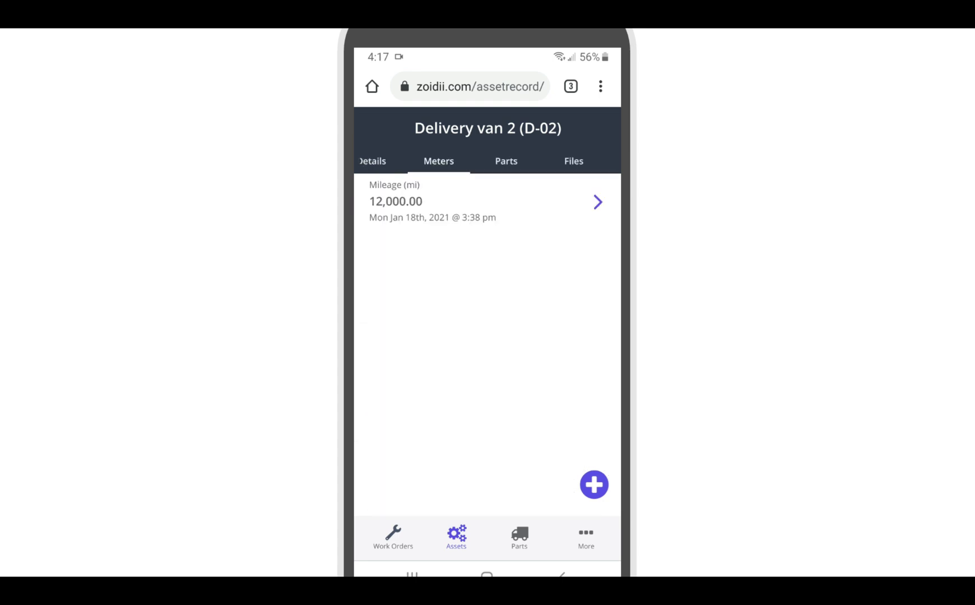
click(506, 161)
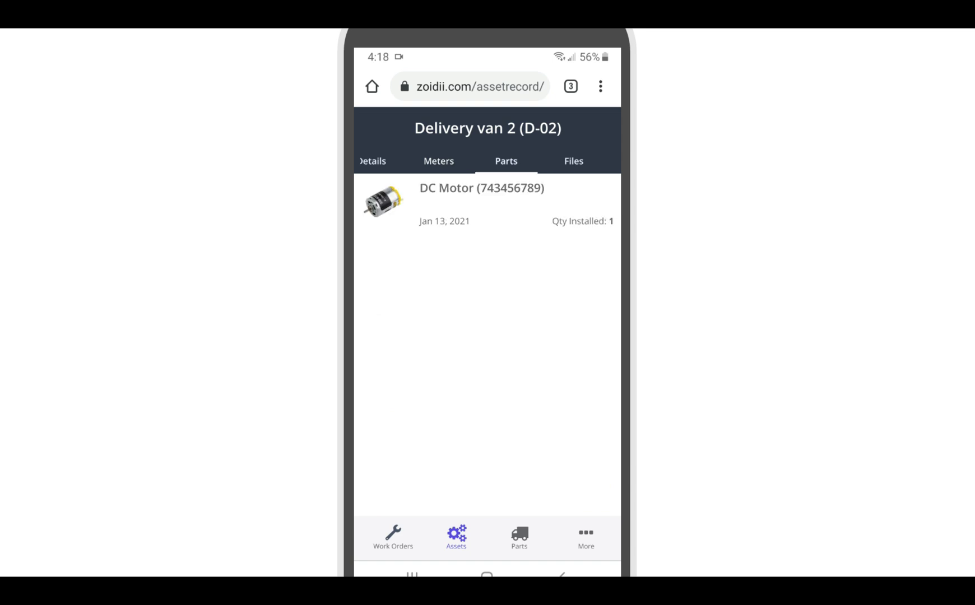
drag(393, 161, 525, 161)
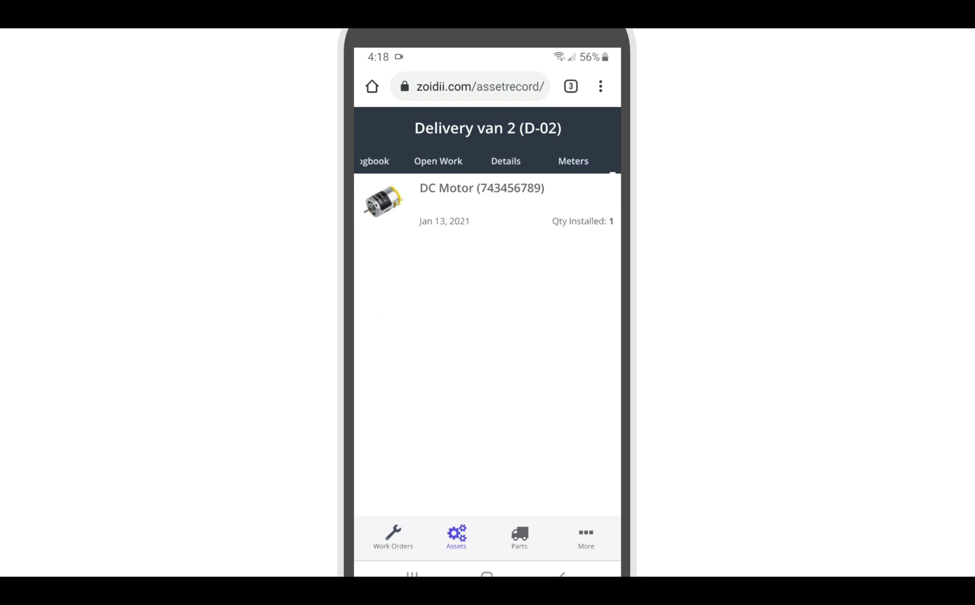
click(507, 161)
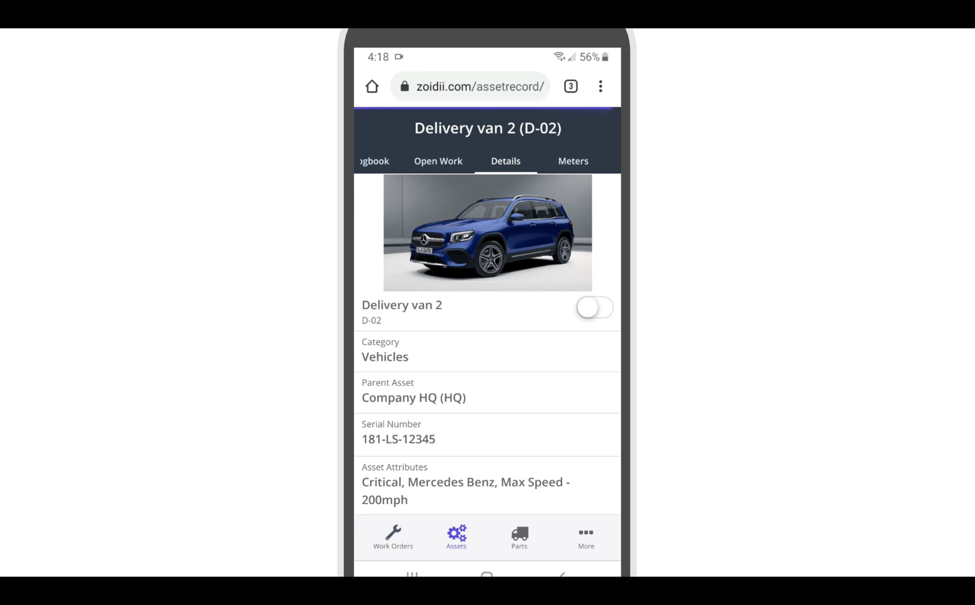
In the parts inventory, check the DC Motor's storage locations and suppliers
click(520, 534)
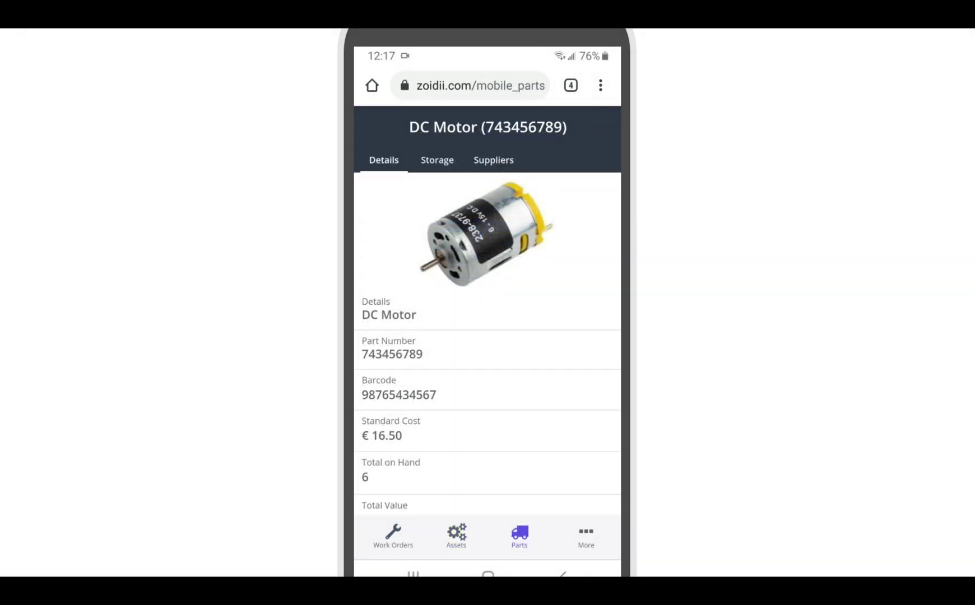
click(437, 159)
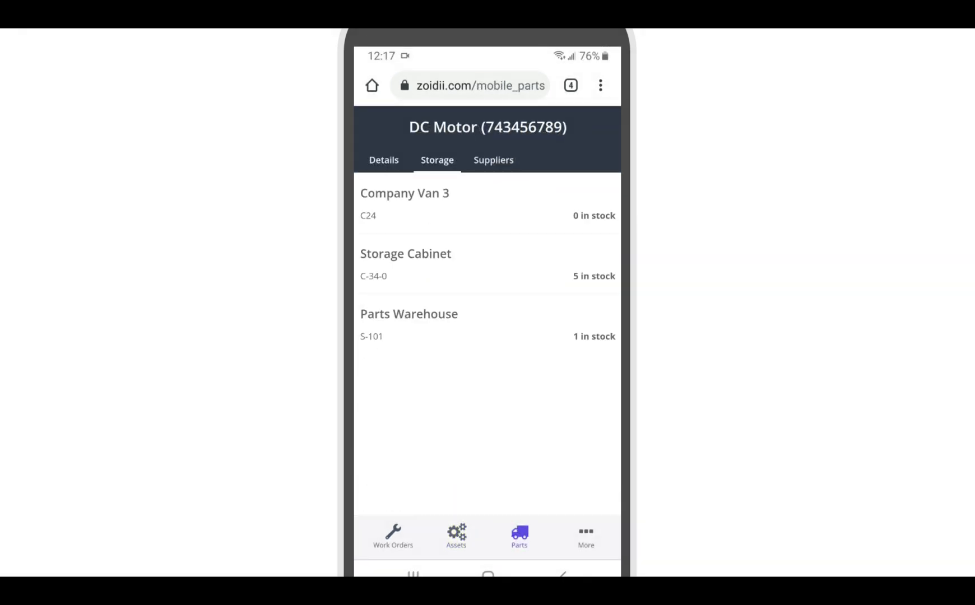
click(494, 160)
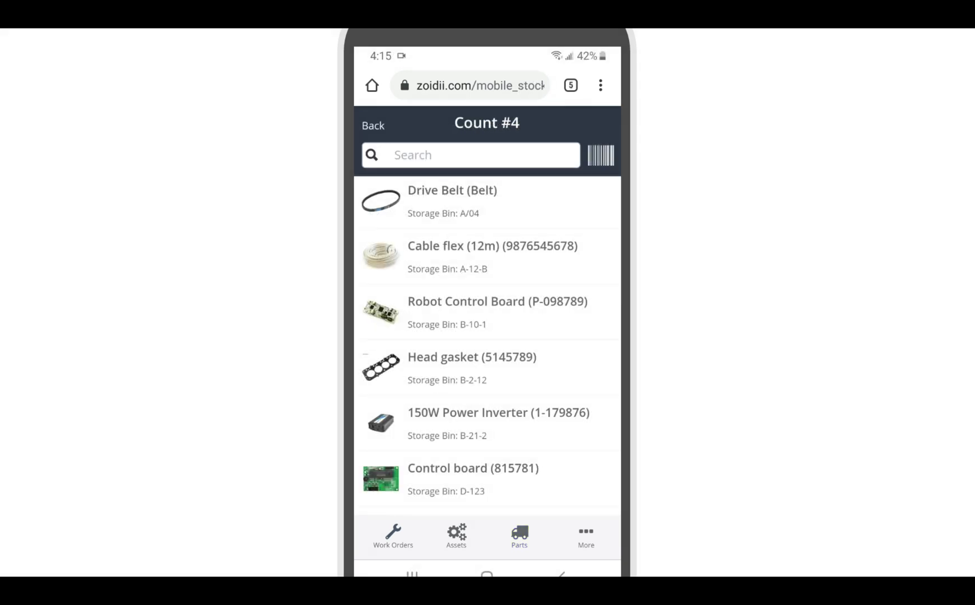
Record a count of 3 Robot Control Boards in stock Count #4
click(500, 317)
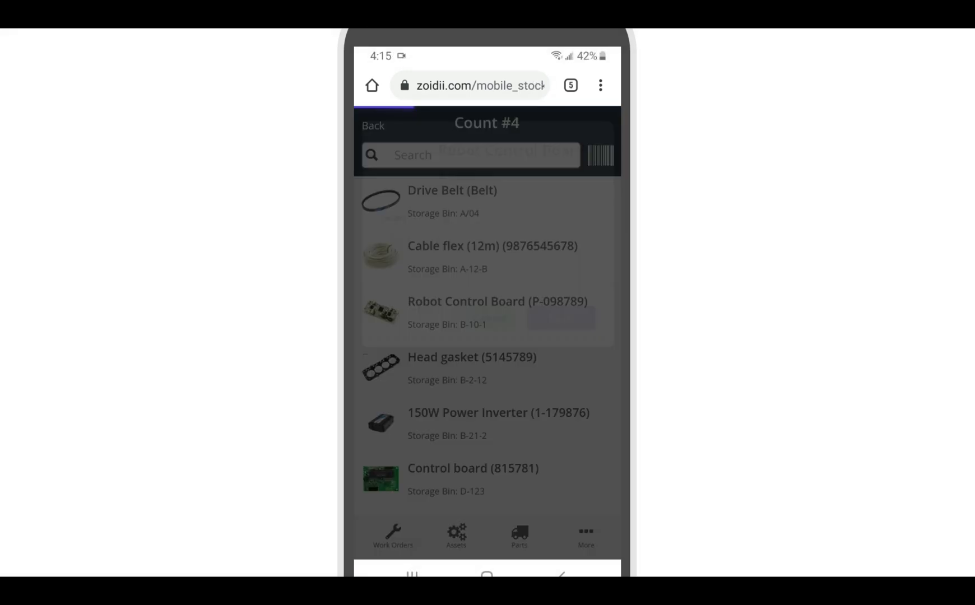
text(3)
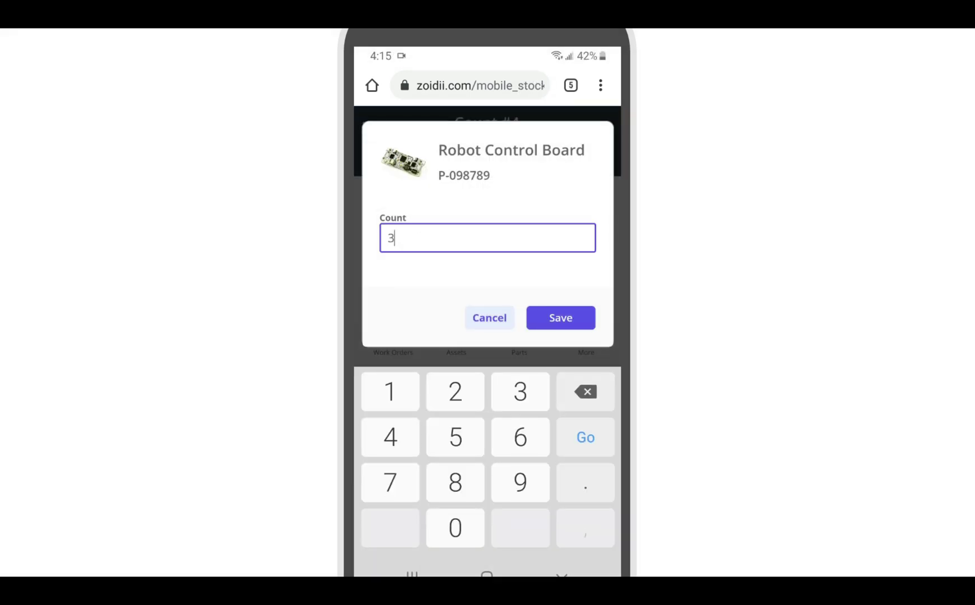
key(Return)
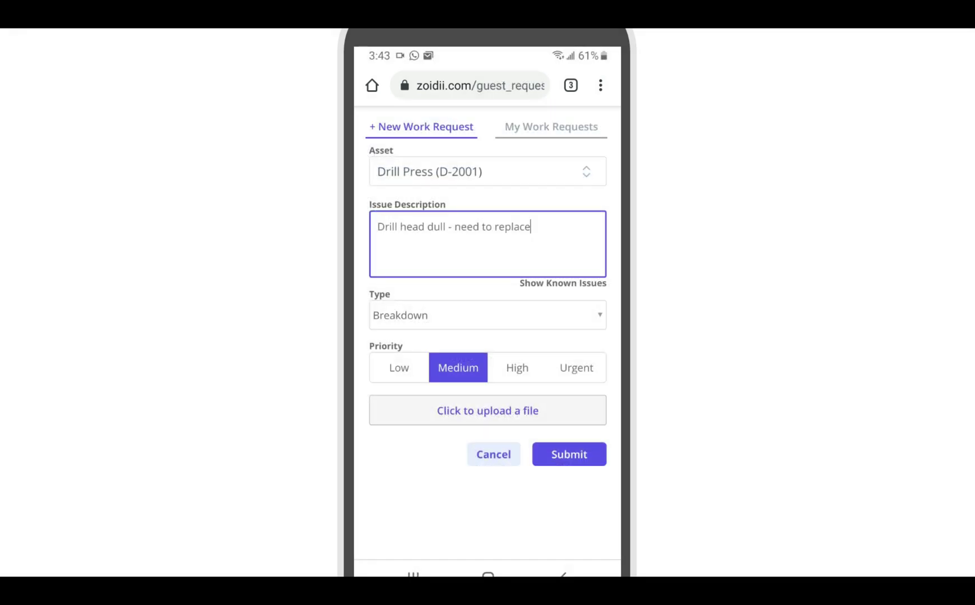
Set the drill press request's type to Corrective and show My Work Requests
click(488, 315)
click(479, 240)
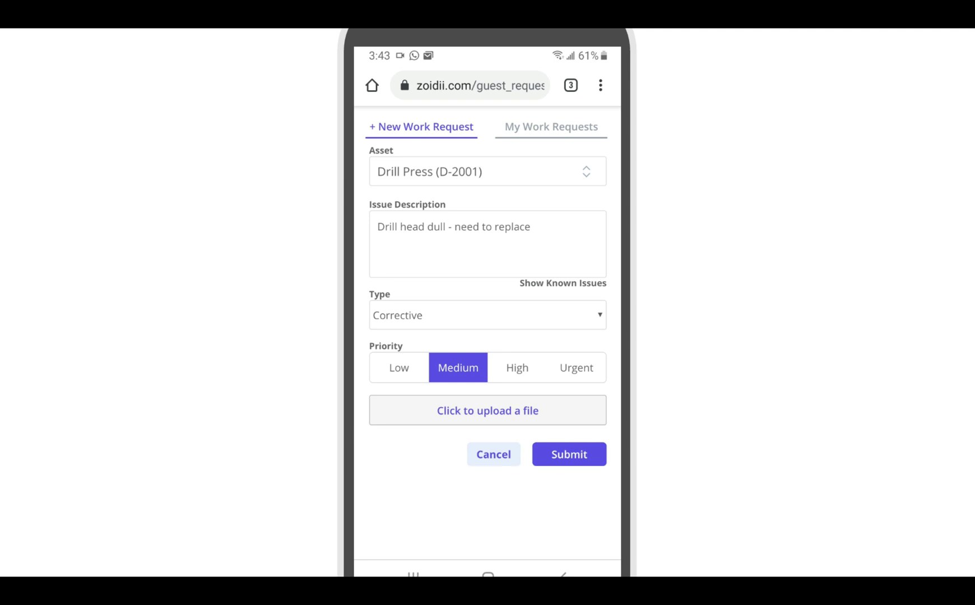
click(547, 126)
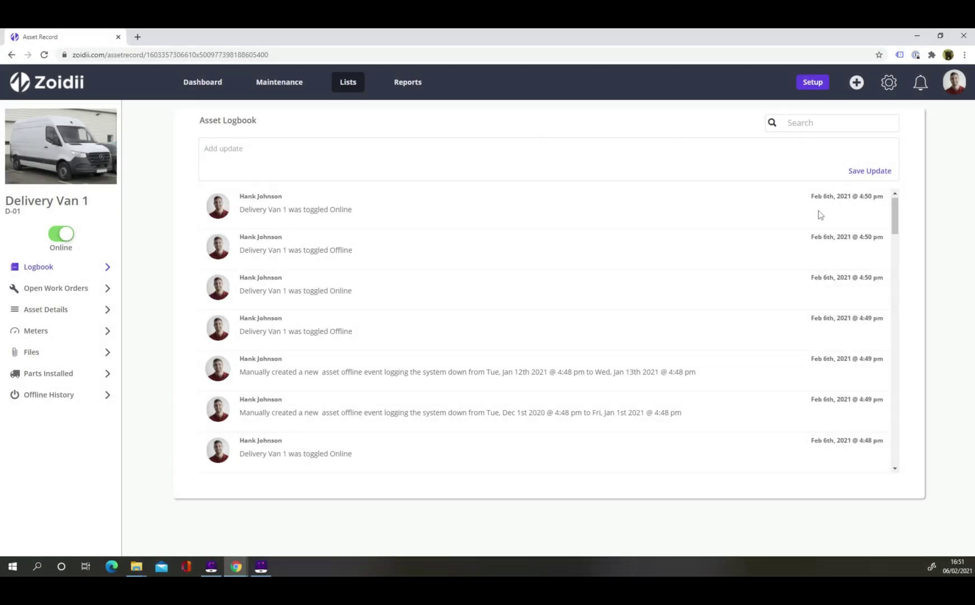
Search Delivery Van 1's logbook for 'brake' entries
scroll(820, 215, down, 8)
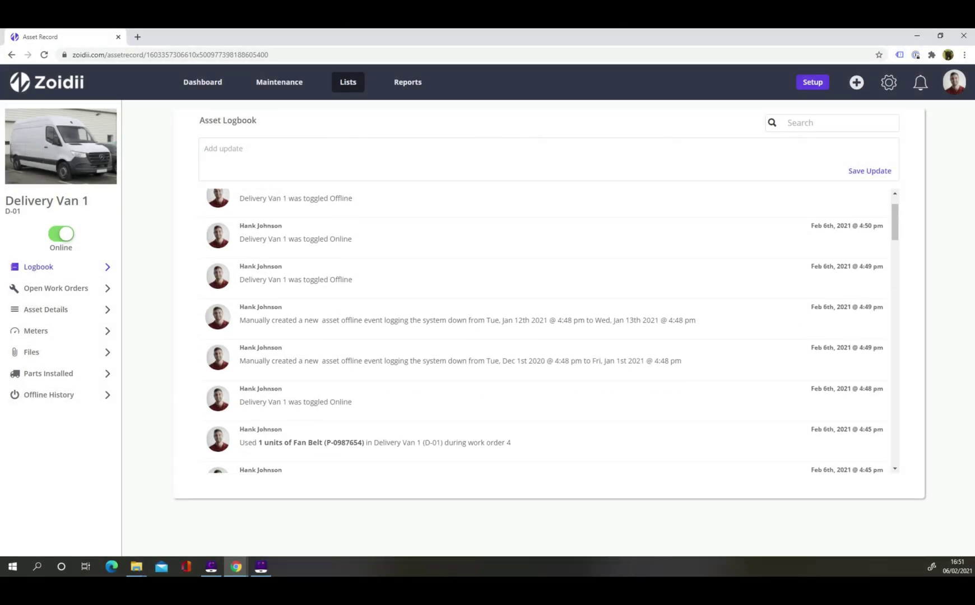
click(807, 126)
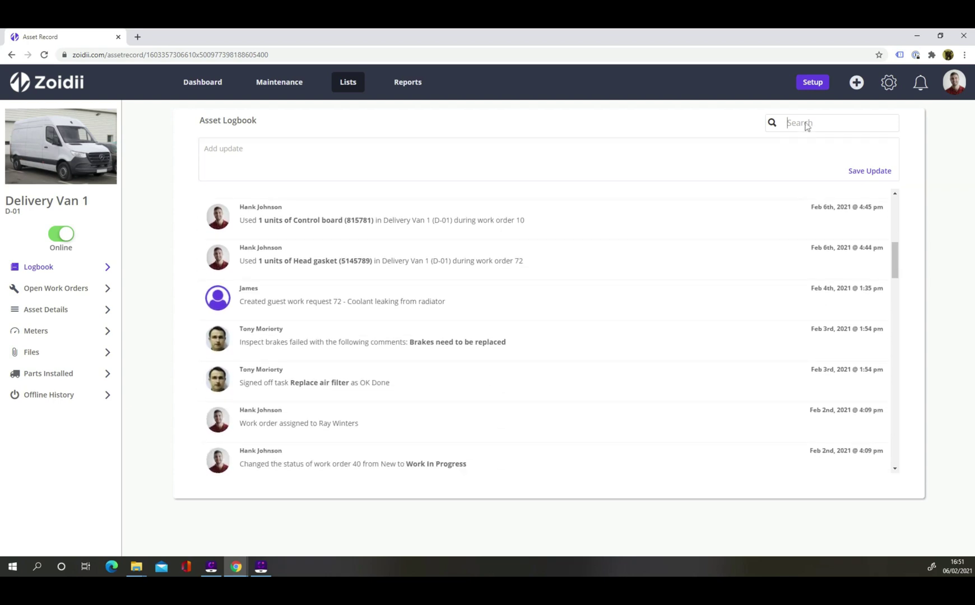
text(brake)
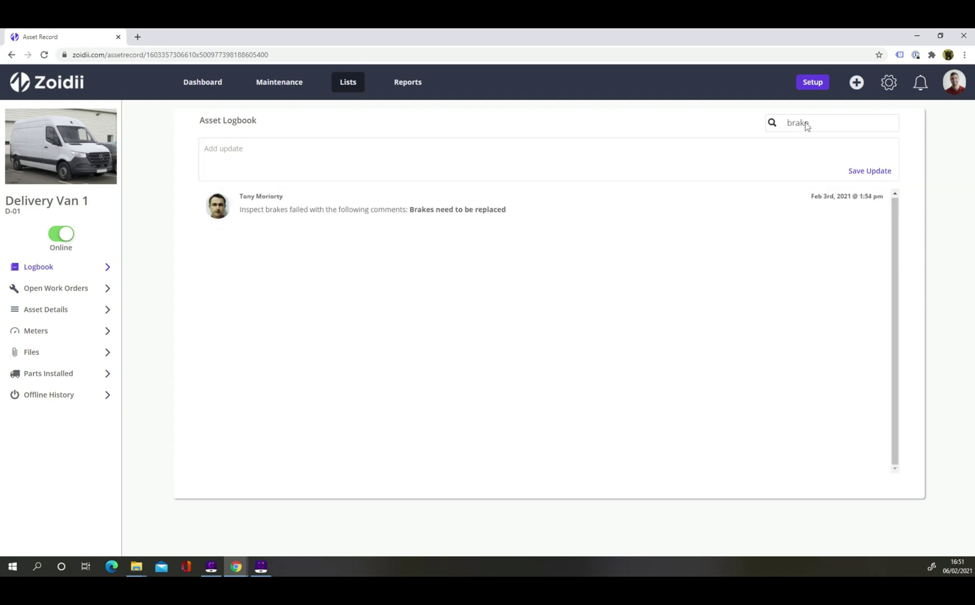
Browse the van's open work orders, Mileage meter log, files, installed parts and offline history
click(68, 292)
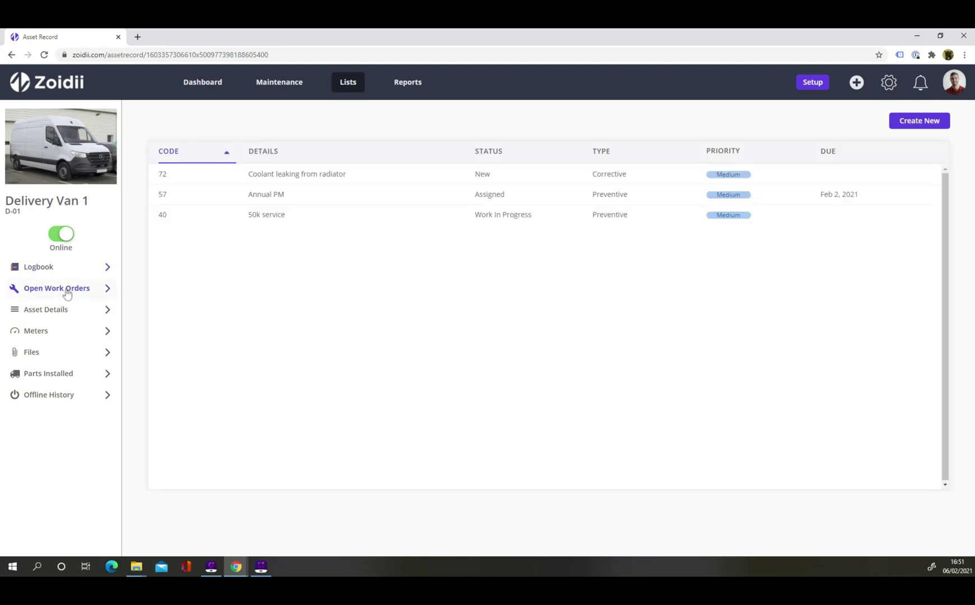
click(46, 332)
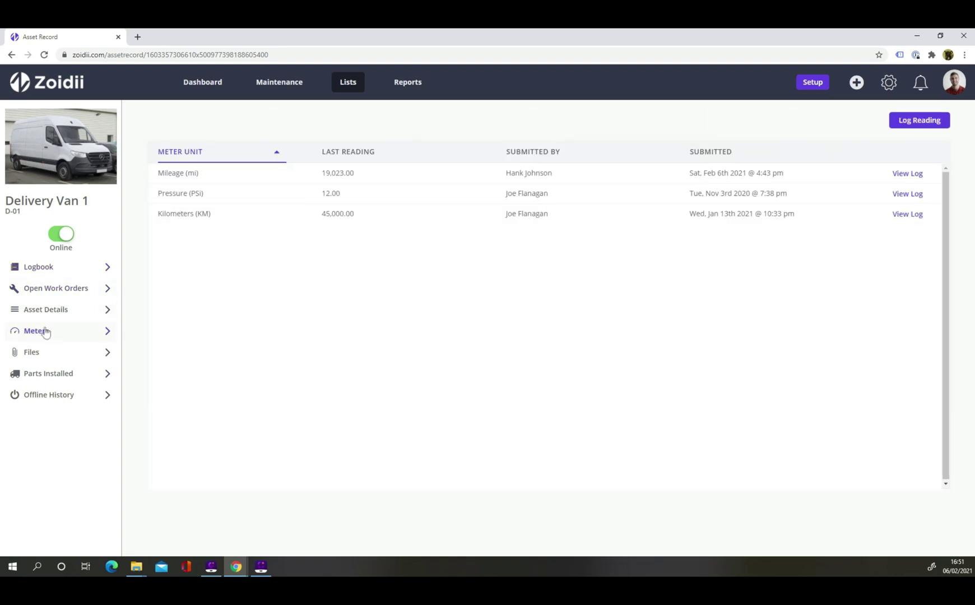
click(914, 174)
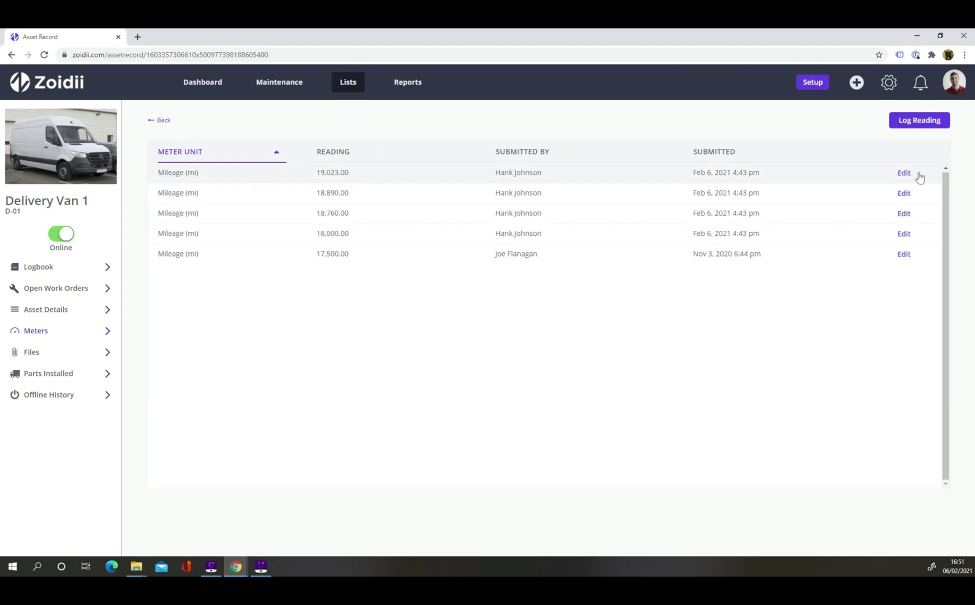
click(35, 355)
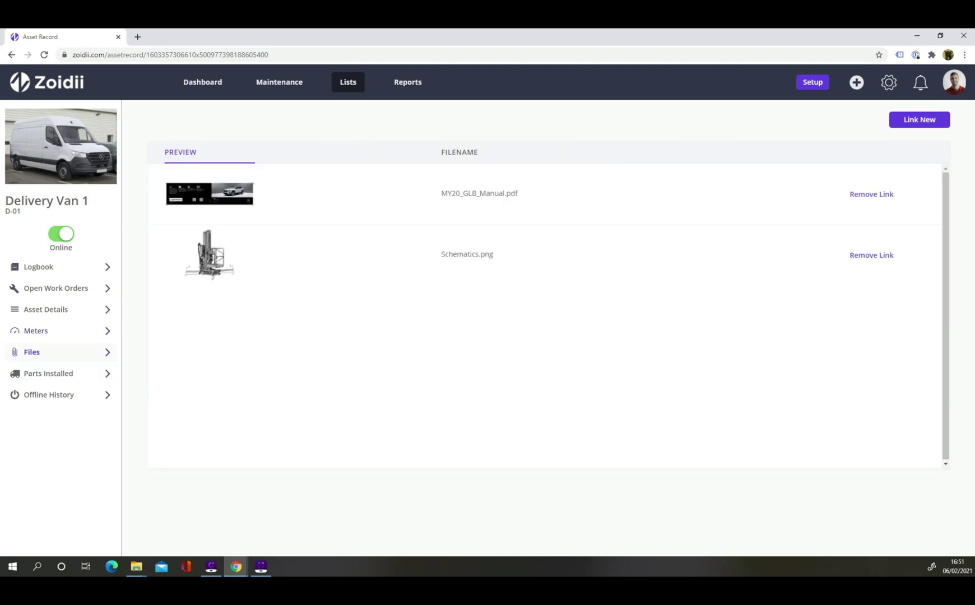
click(49, 374)
click(44, 393)
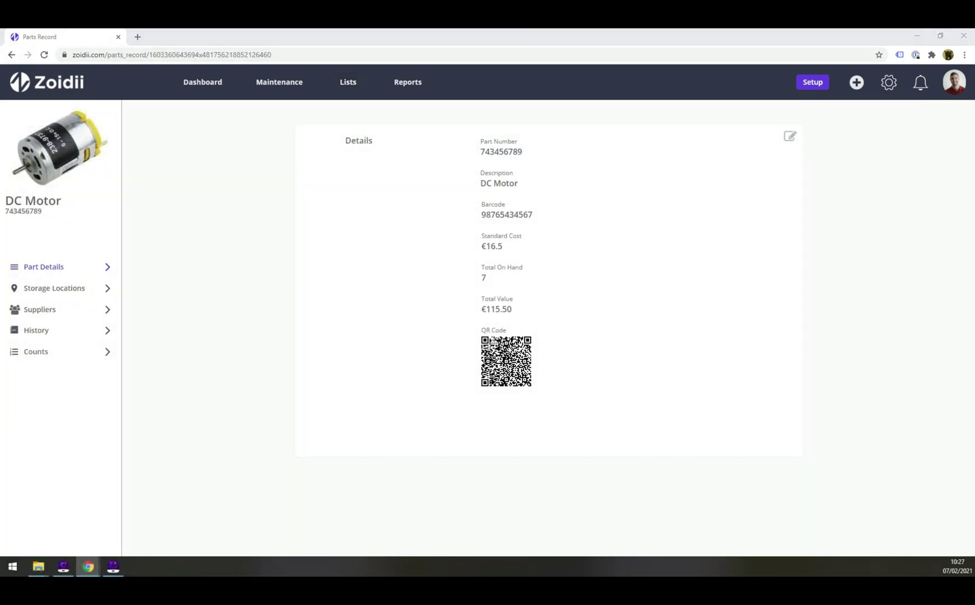
Show the DC Motor part's Storage Locations
click(77, 290)
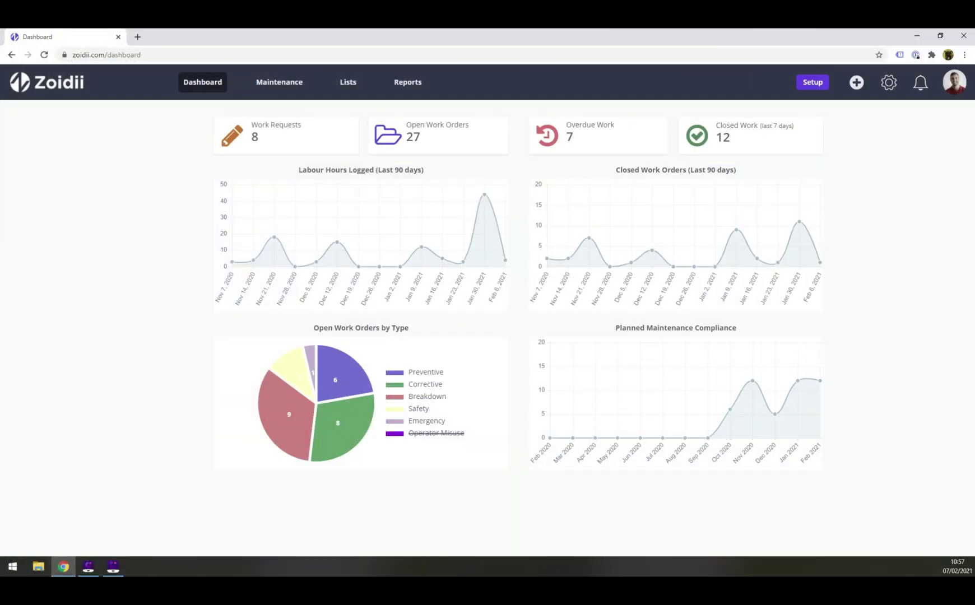
Preview the Add PM Details section of the Zoidii setup guide, then close the guide
click(813, 84)
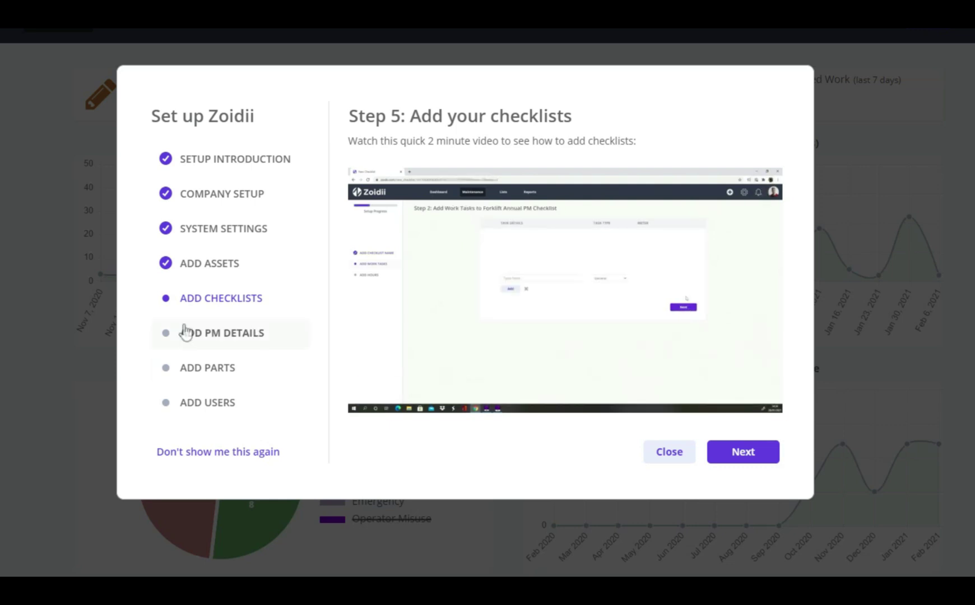
click(185, 333)
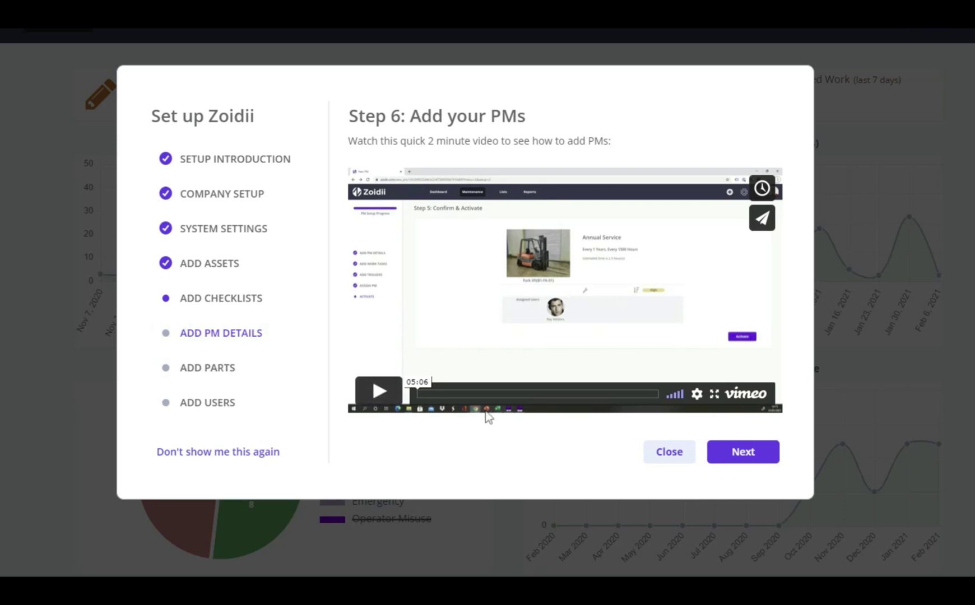
click(675, 453)
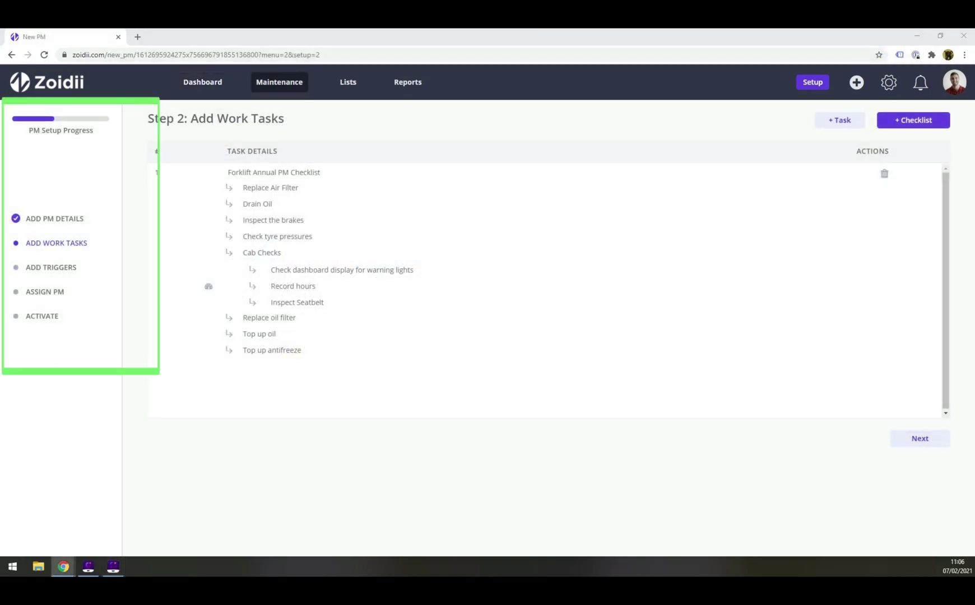
Add a Time trigger repeating every 3 months, first due March 1, 2021, and save it
click(922, 439)
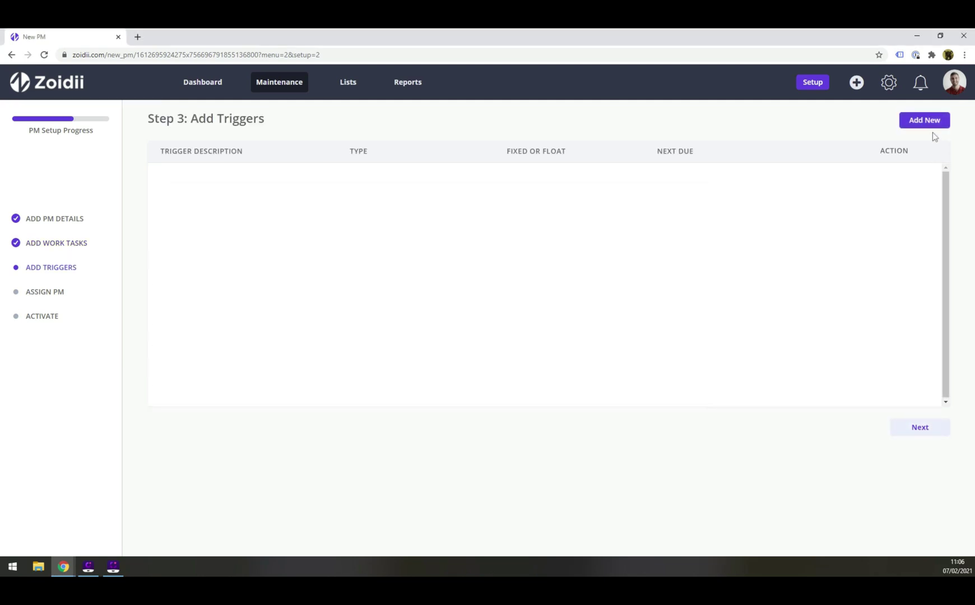
click(925, 121)
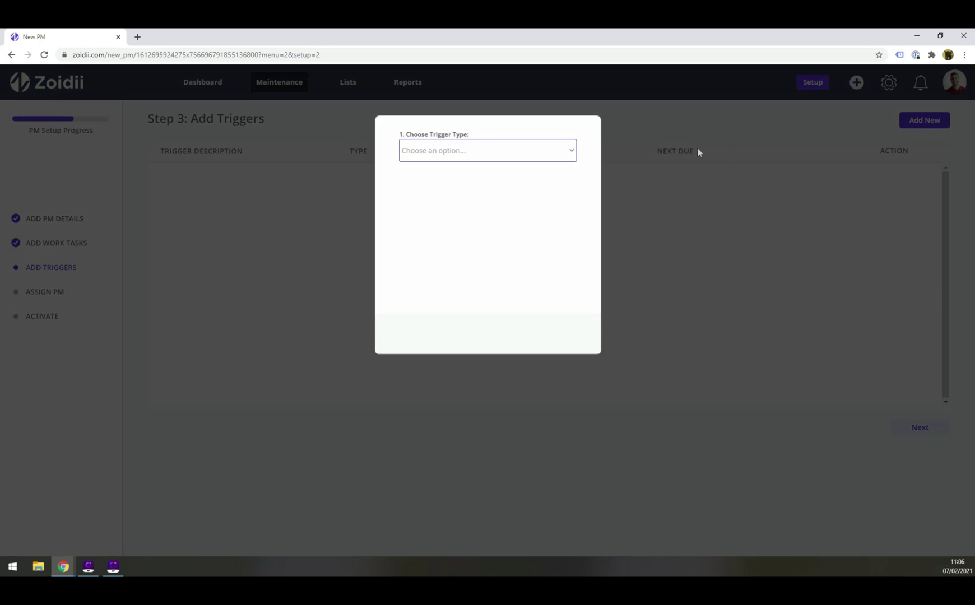
click(520, 150)
click(515, 170)
click(429, 198)
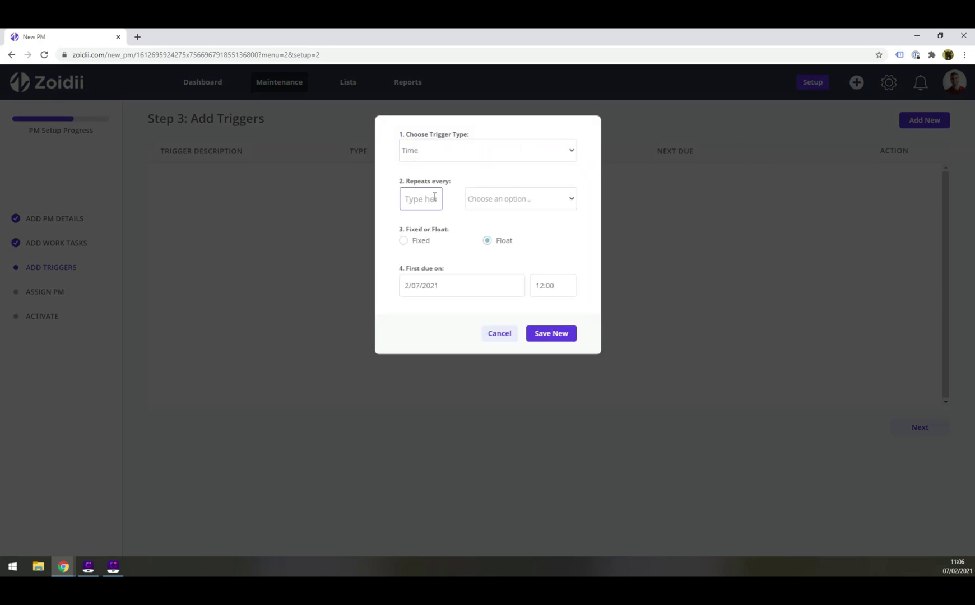
text(3)
click(490, 201)
click(481, 234)
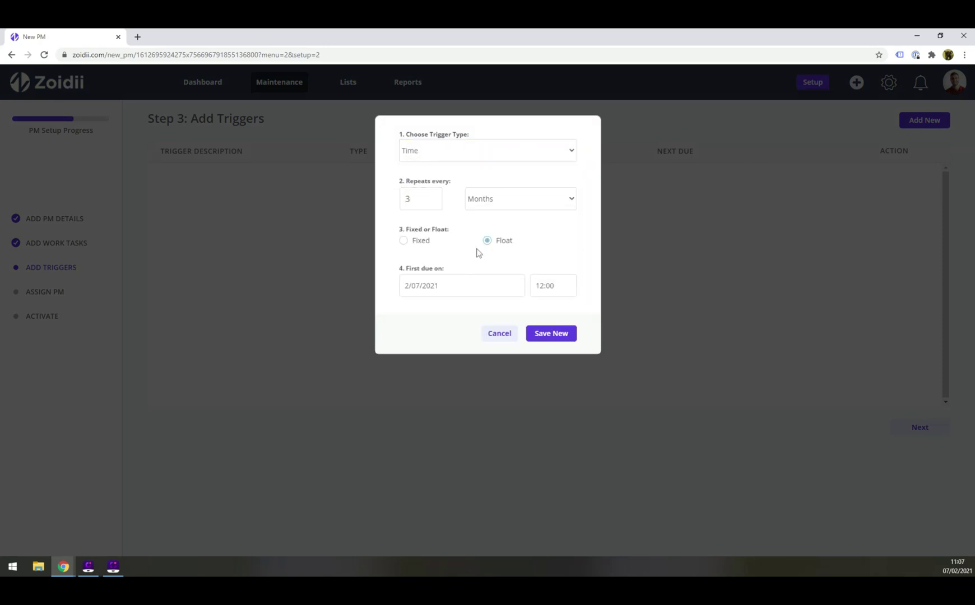
click(471, 291)
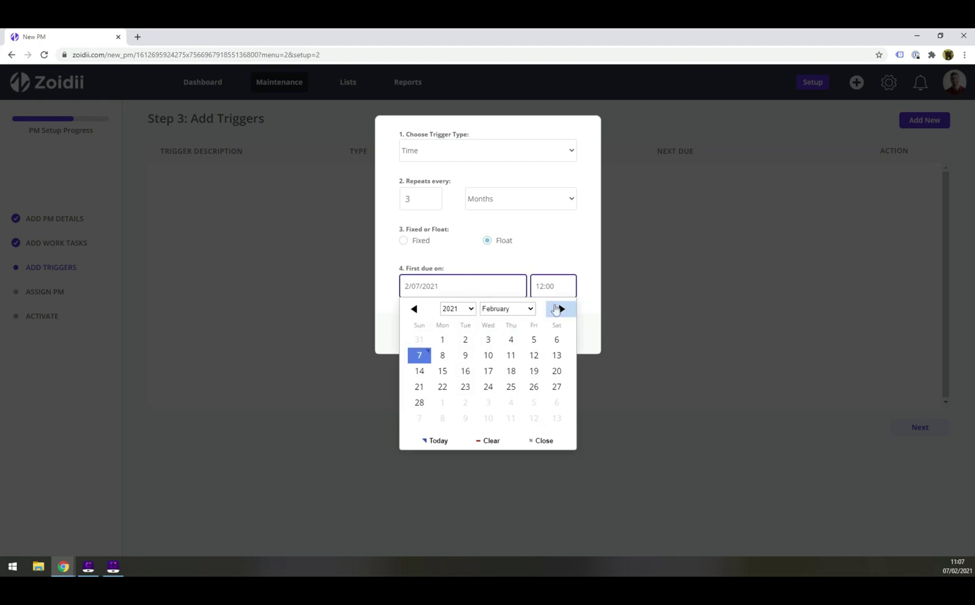
click(561, 309)
click(442, 340)
click(549, 335)
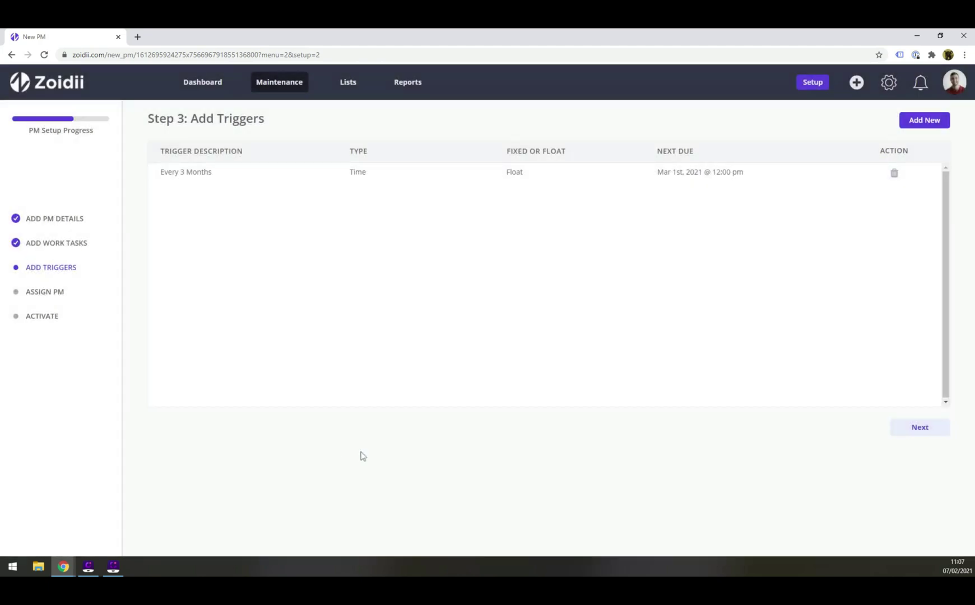
Advance the PM setup to Step 4, Assign PM, showing a 2-hour default duration
click(900, 428)
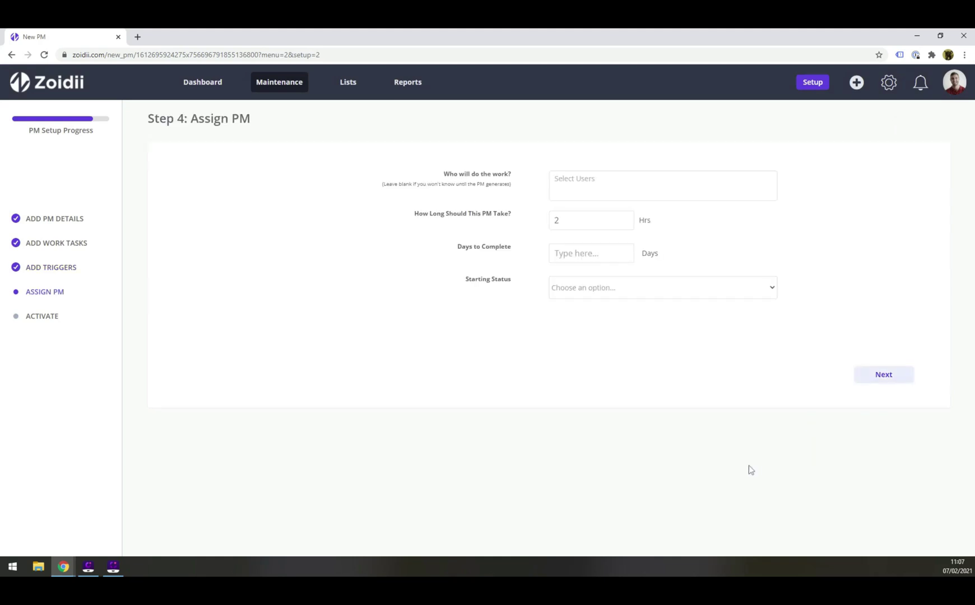